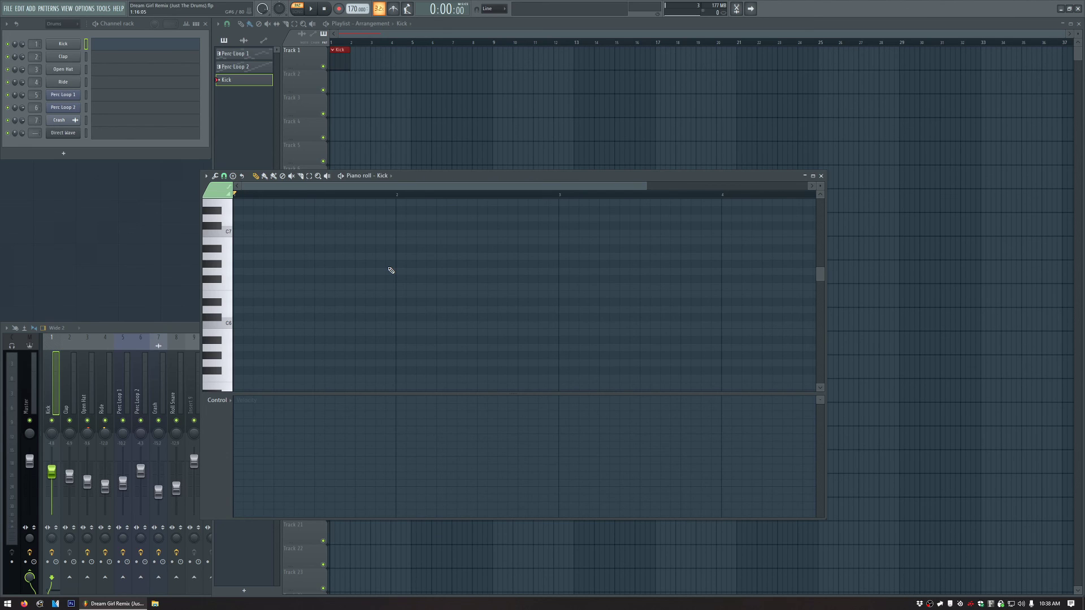
- Open the Kick sampler settings and try root notes D4 and A4, returning to G#4
scroll(334, 304, up, 6)
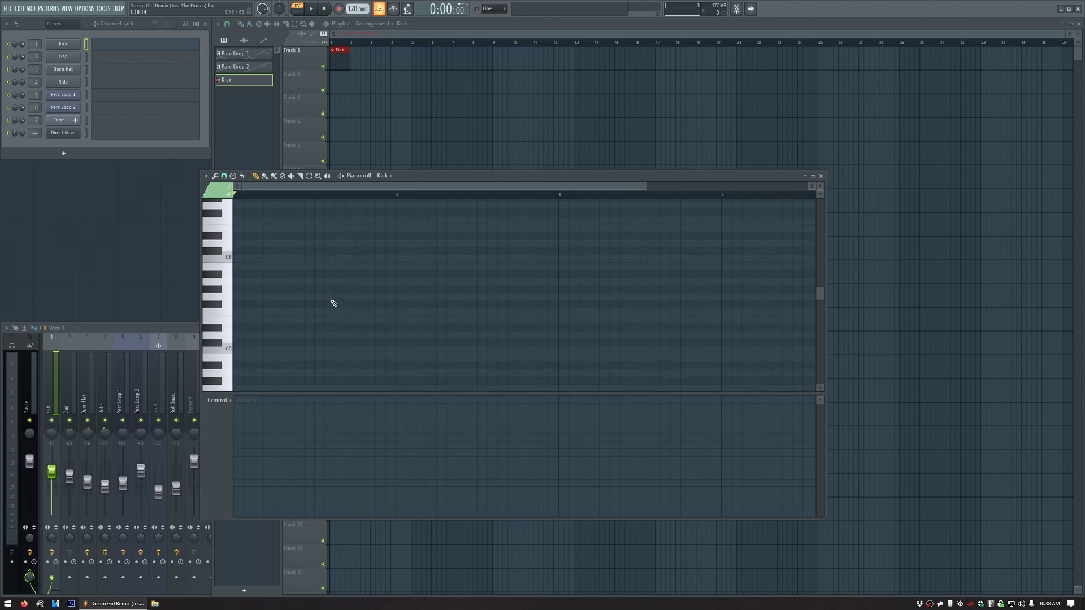
scroll(335, 303, down, 8)
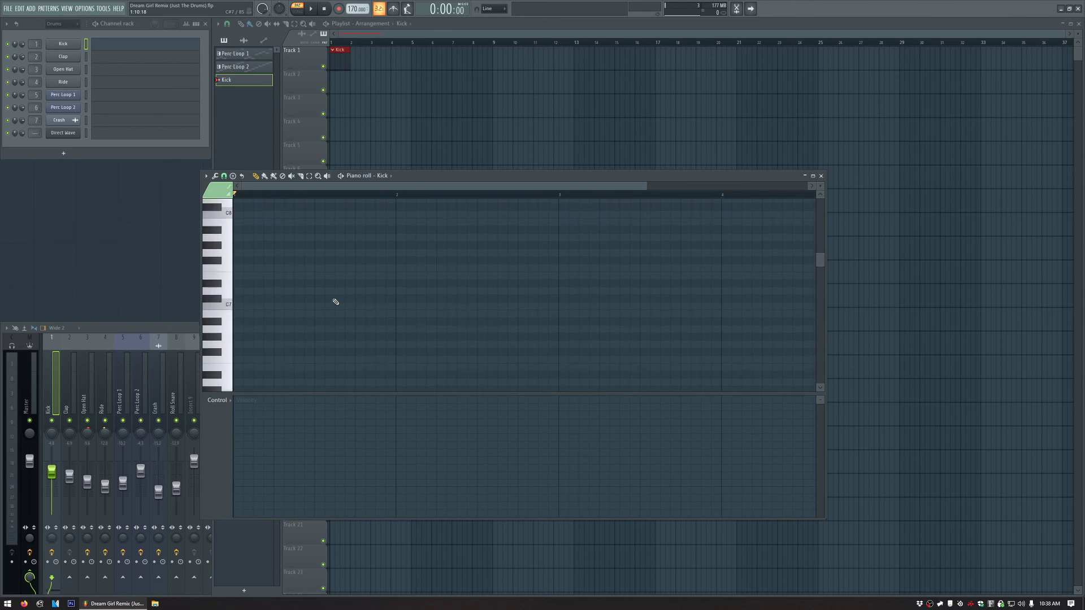
scroll(336, 302, up, 5)
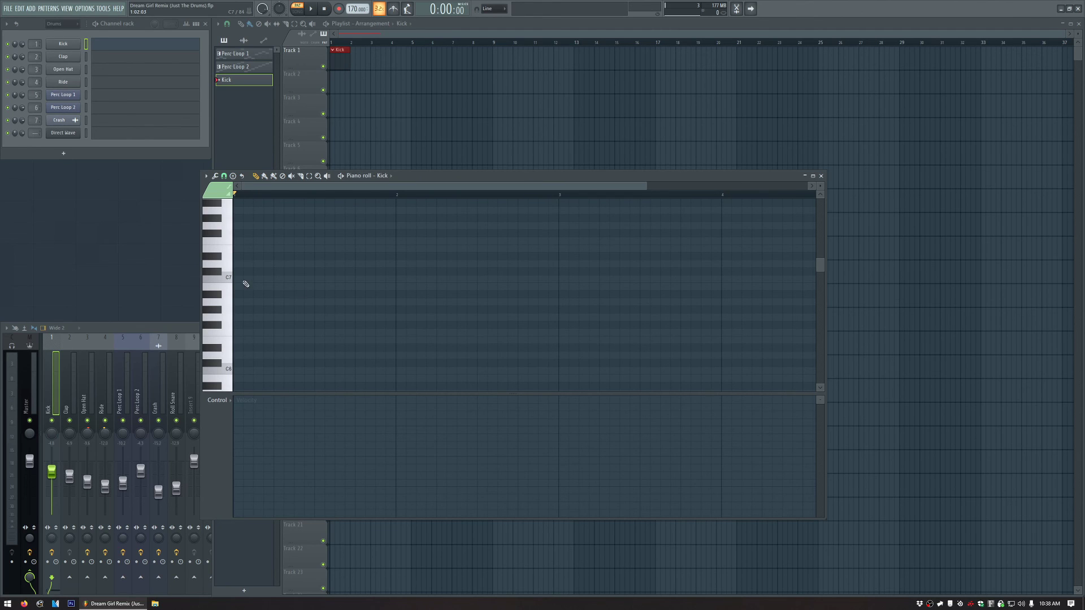
click(67, 44)
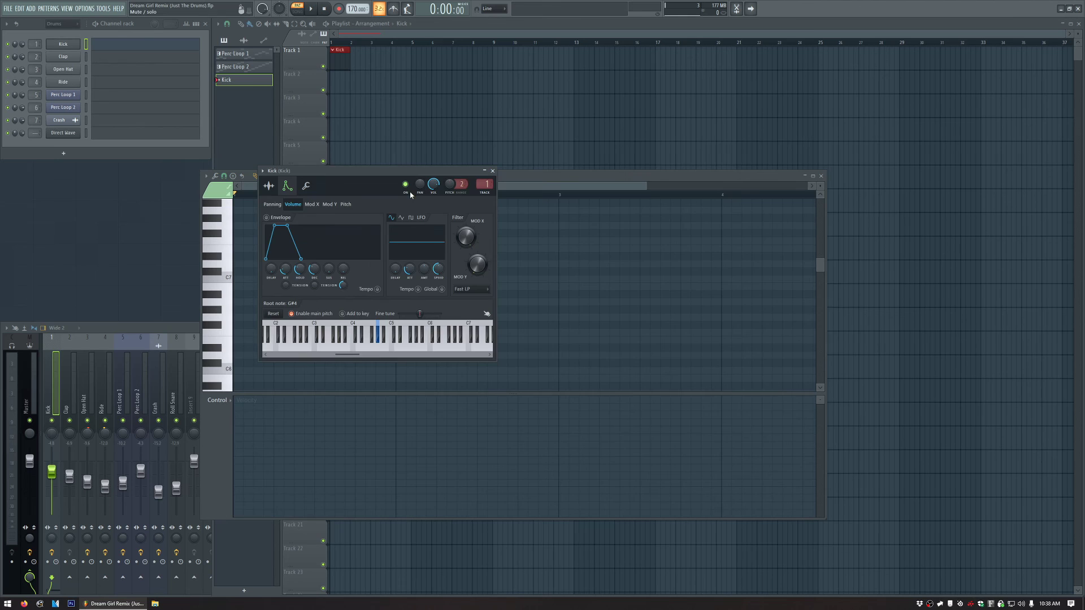
drag(407, 172, 777, 138)
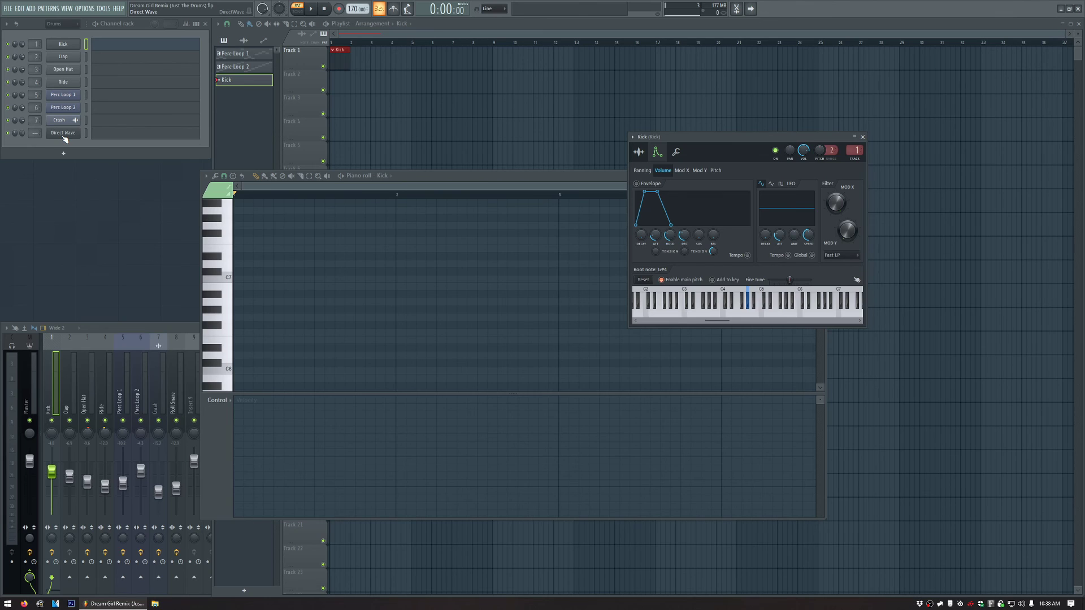
click(729, 308)
click(751, 308)
click(749, 304)
- Load the Kick sample into Direct Wave and detect its pitch root
click(70, 134)
click(639, 151)
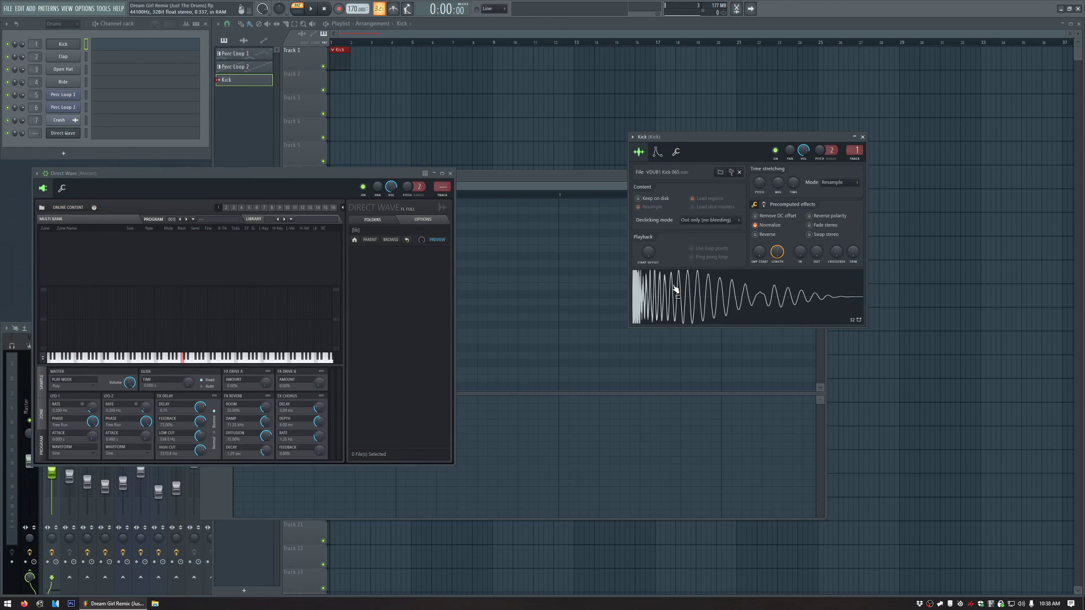
drag(675, 289, 90, 240)
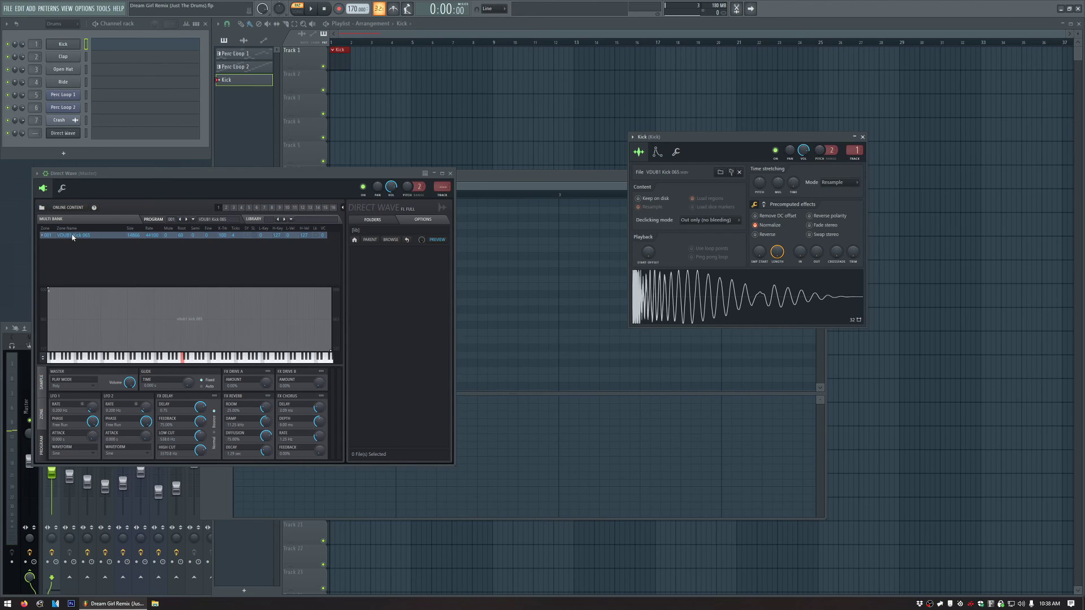
right_click(72, 237)
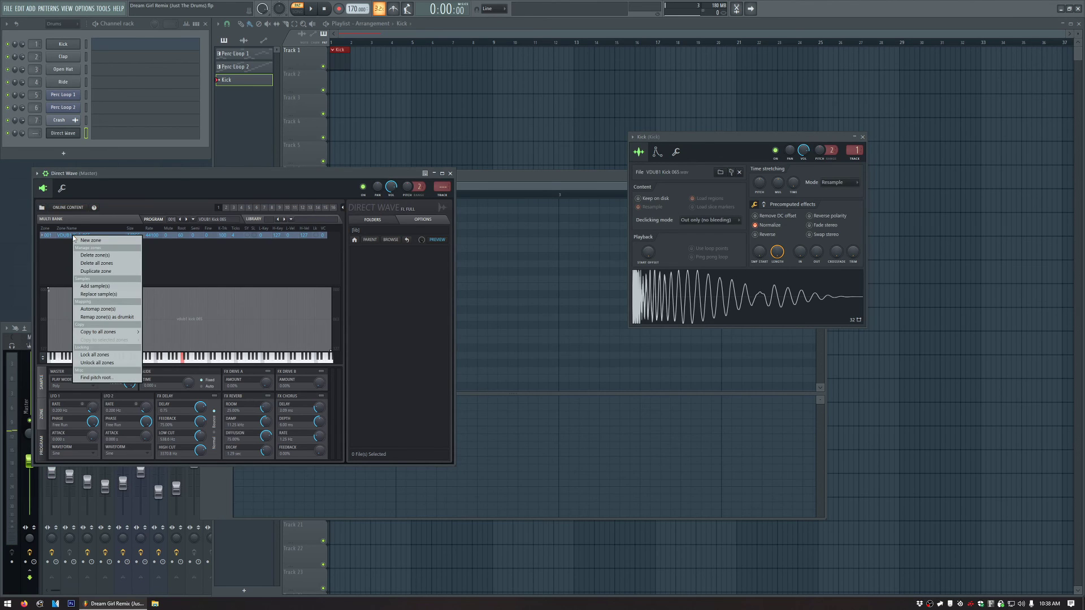
click(113, 379)
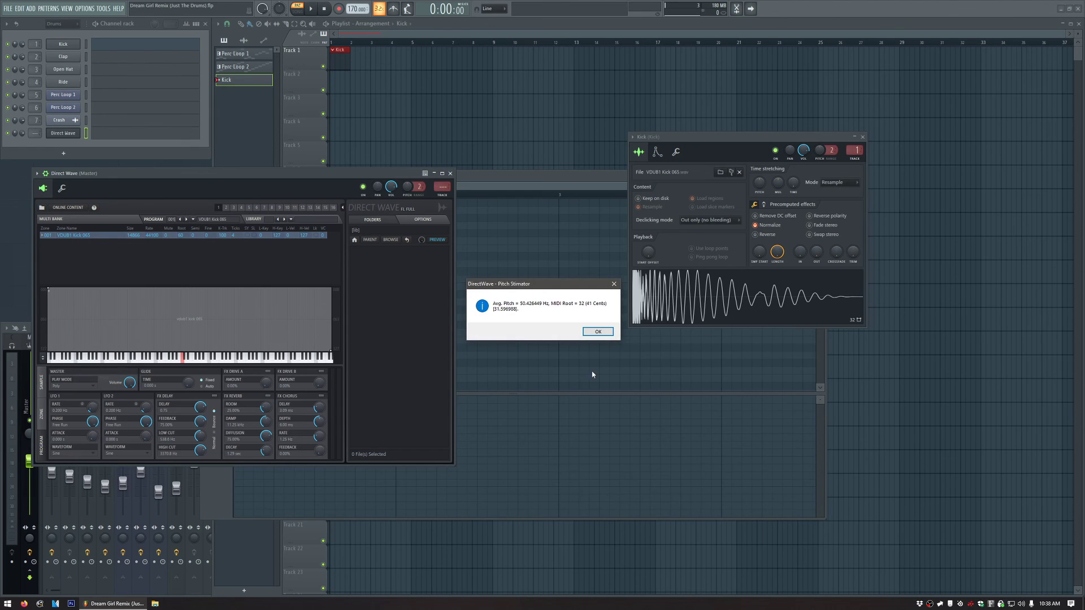
click(598, 333)
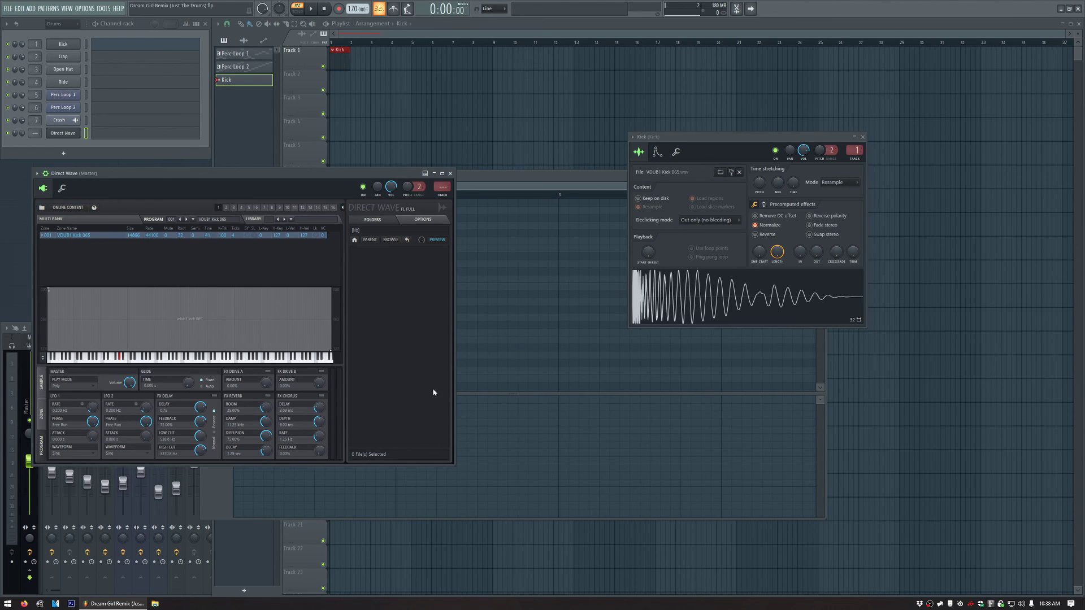
- Delete the Direct Wave channel from the channel rack
click(656, 152)
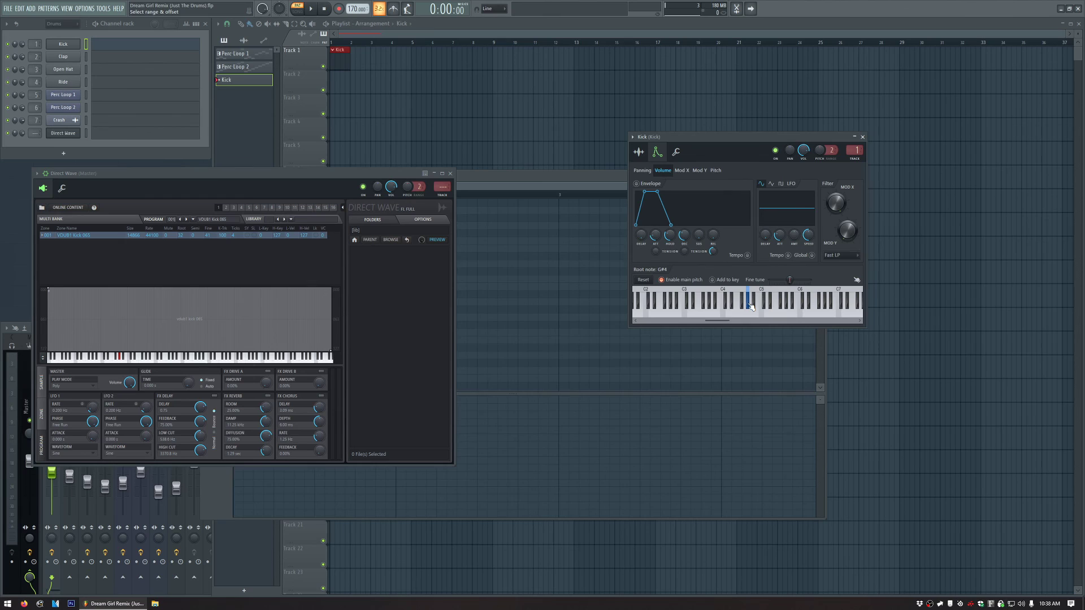
click(639, 152)
right_click(78, 133)
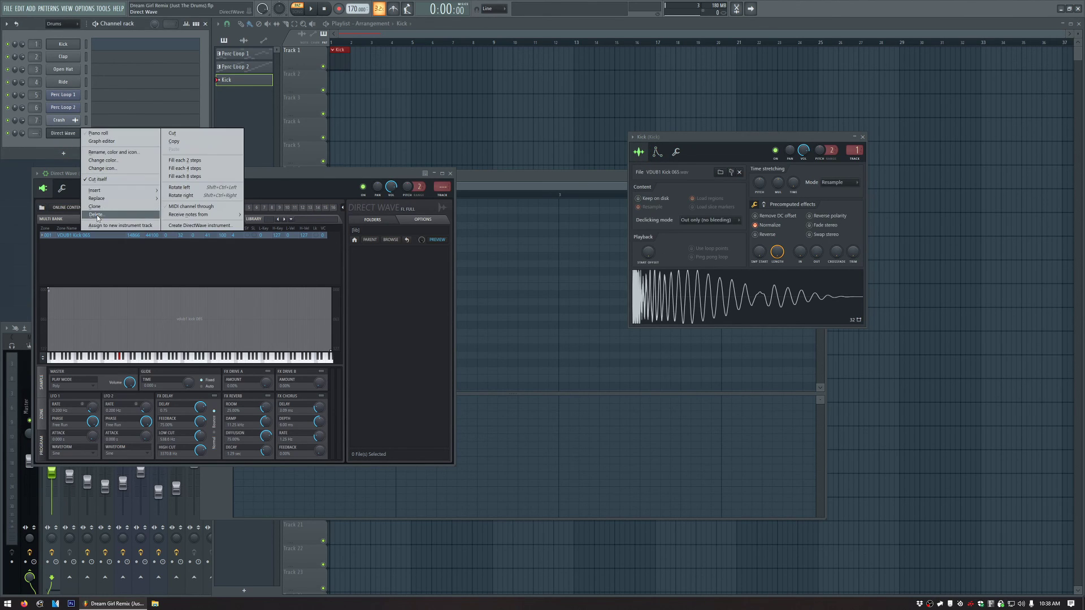
click(113, 218)
- Confirm the Direct Wave deletion and rearrange the Kick settings and piano roll windows
click(585, 332)
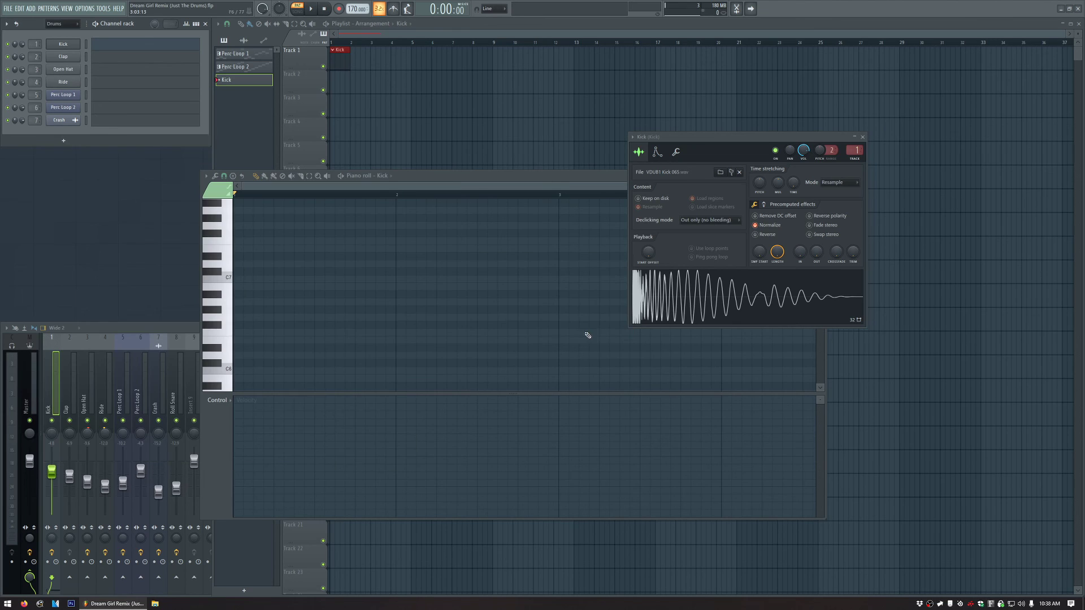
drag(689, 142, 146, 168)
click(352, 170)
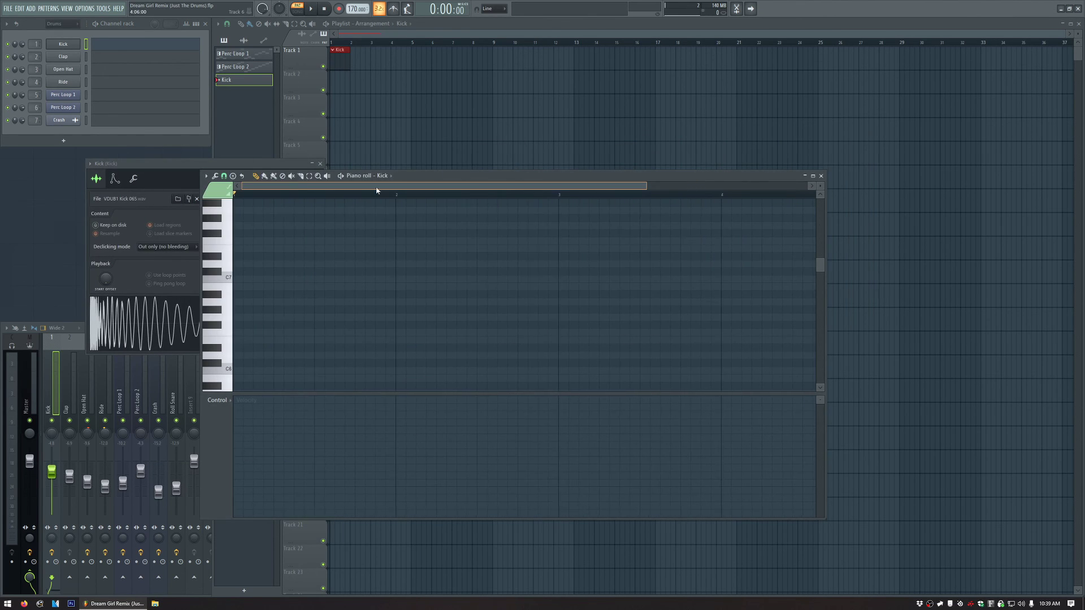
drag(423, 177, 480, 108)
scroll(297, 267, down, 4)
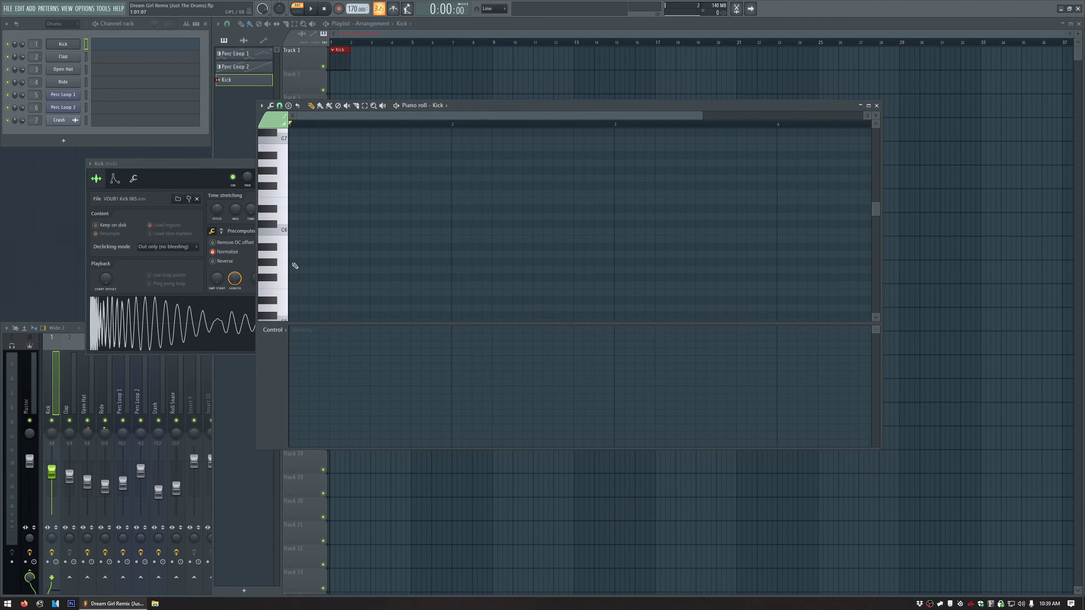
scroll(300, 266, down, 6)
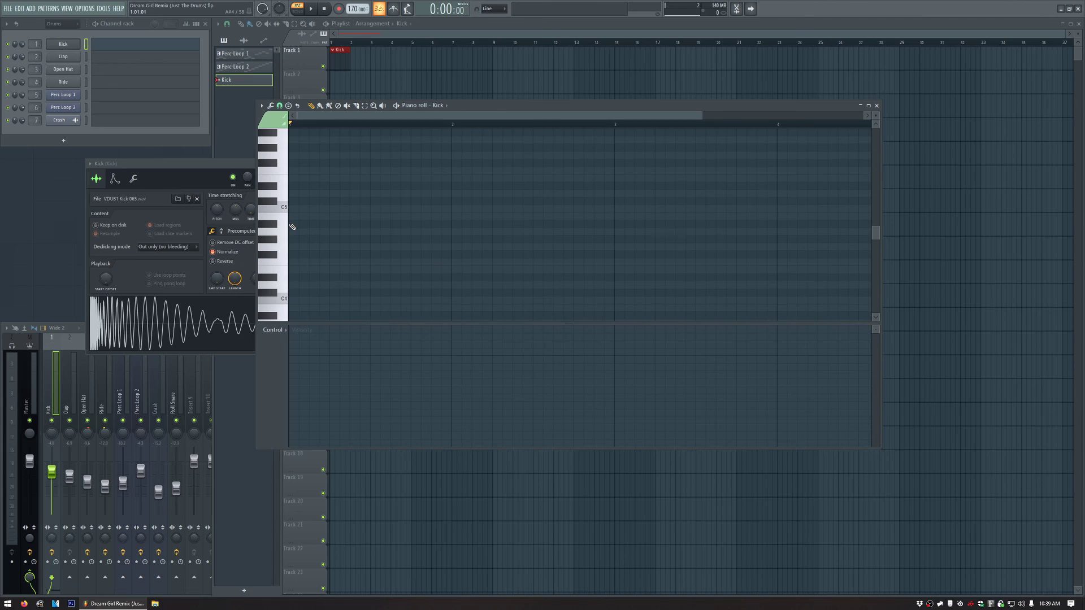
- Draw four consecutive G#4 notes at the Kick pattern start and play it
click(313, 239)
drag(309, 239, 369, 240)
click(342, 240)
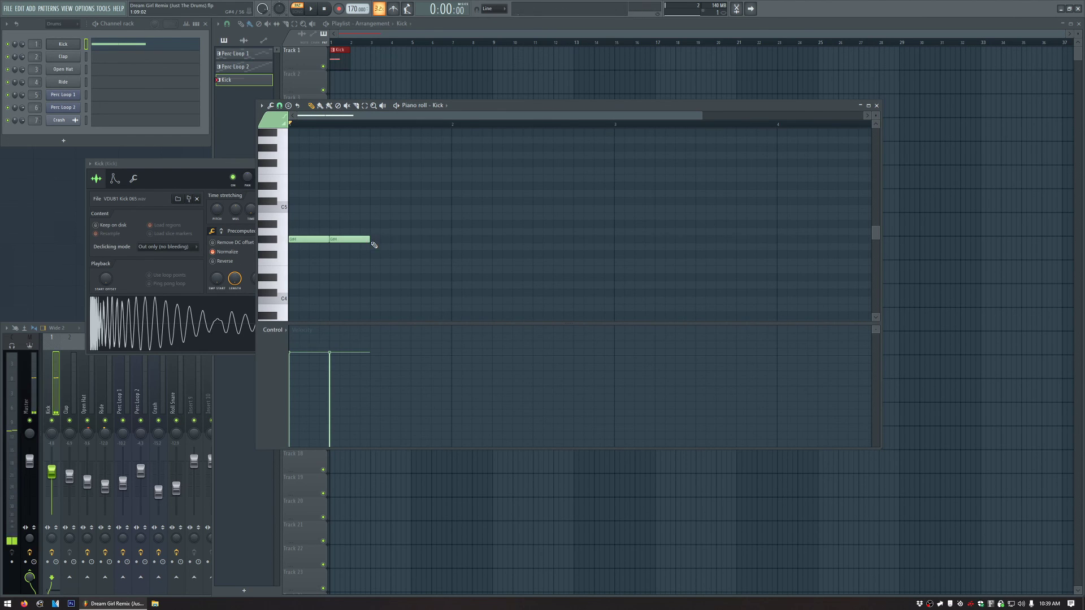
click(373, 239)
click(416, 239)
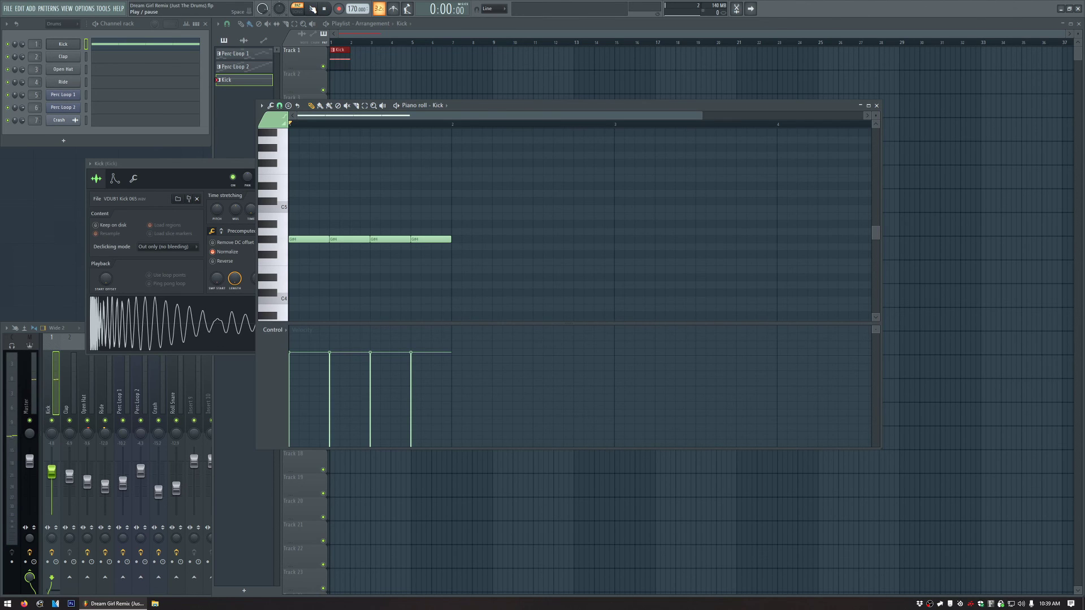
click(312, 9)
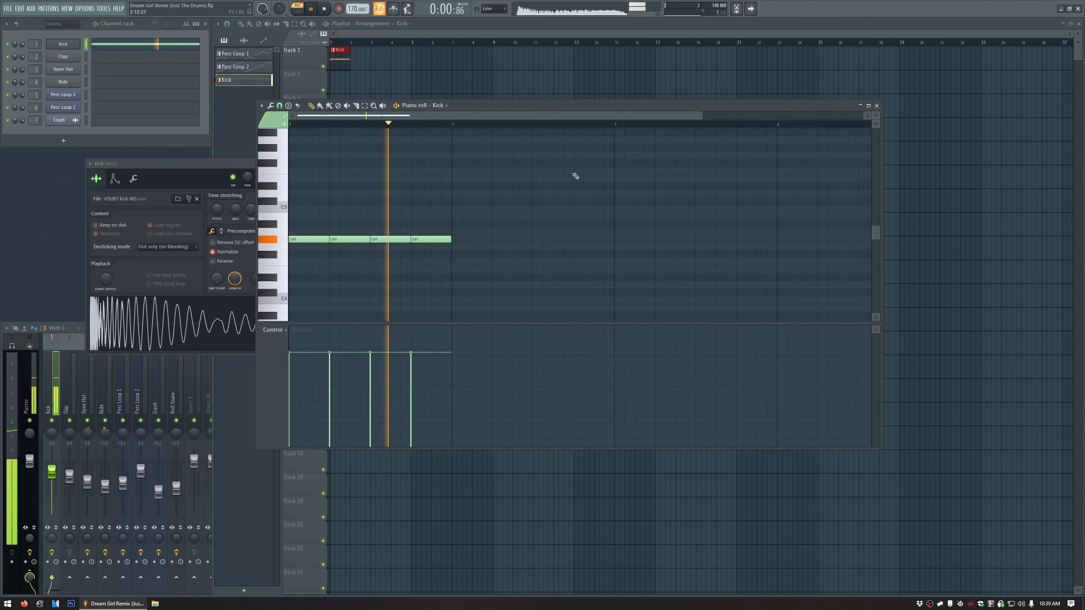
- Enable the Kick volume envelope with zero attack and audition it
key(space)
drag(221, 165, 233, 166)
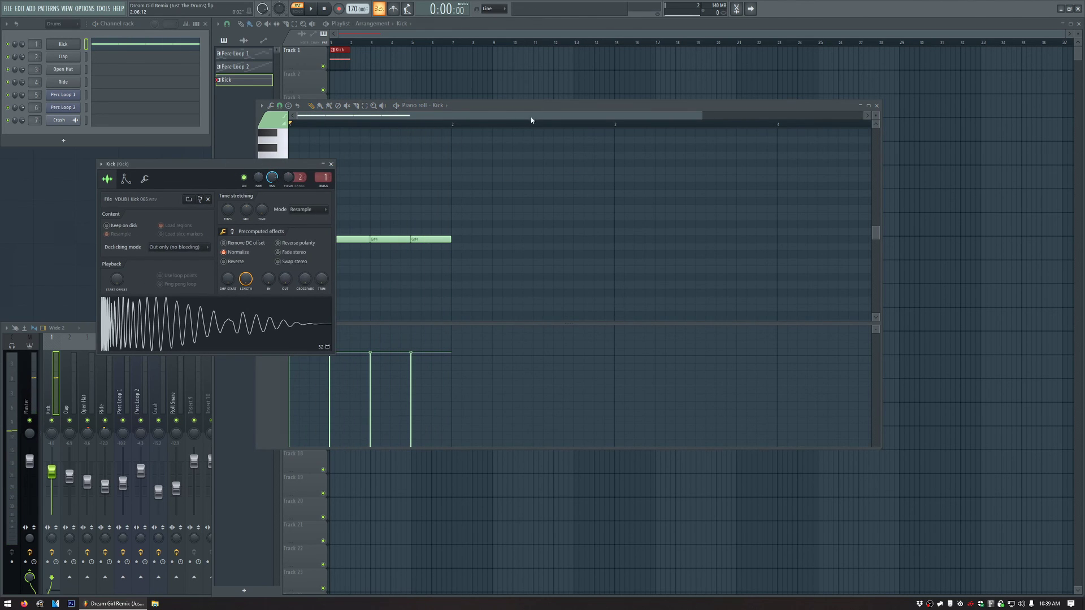
drag(536, 109, 631, 96)
drag(130, 164, 174, 158)
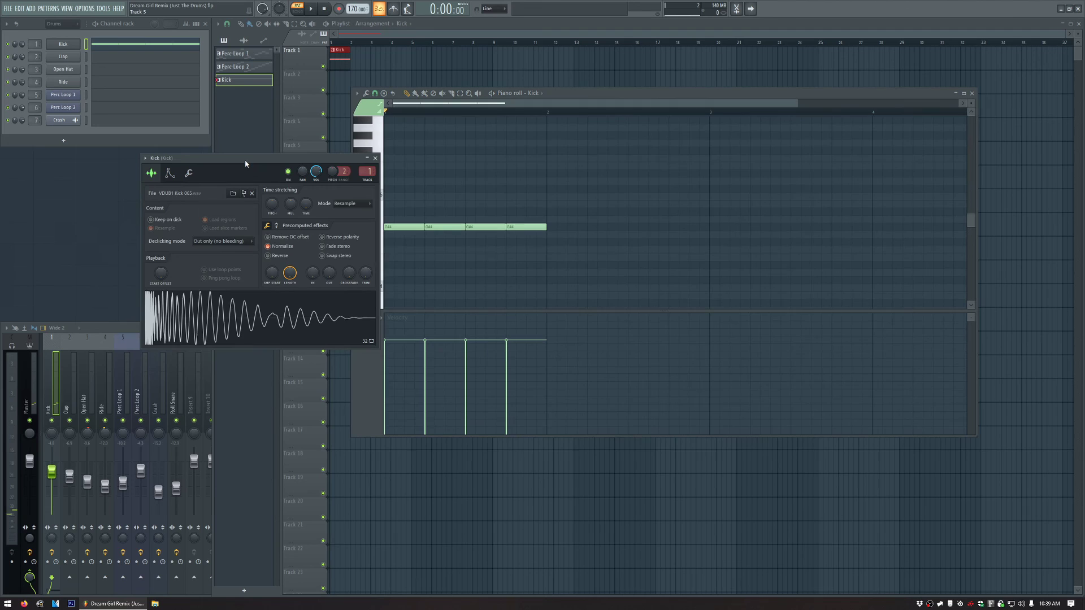
click(169, 174)
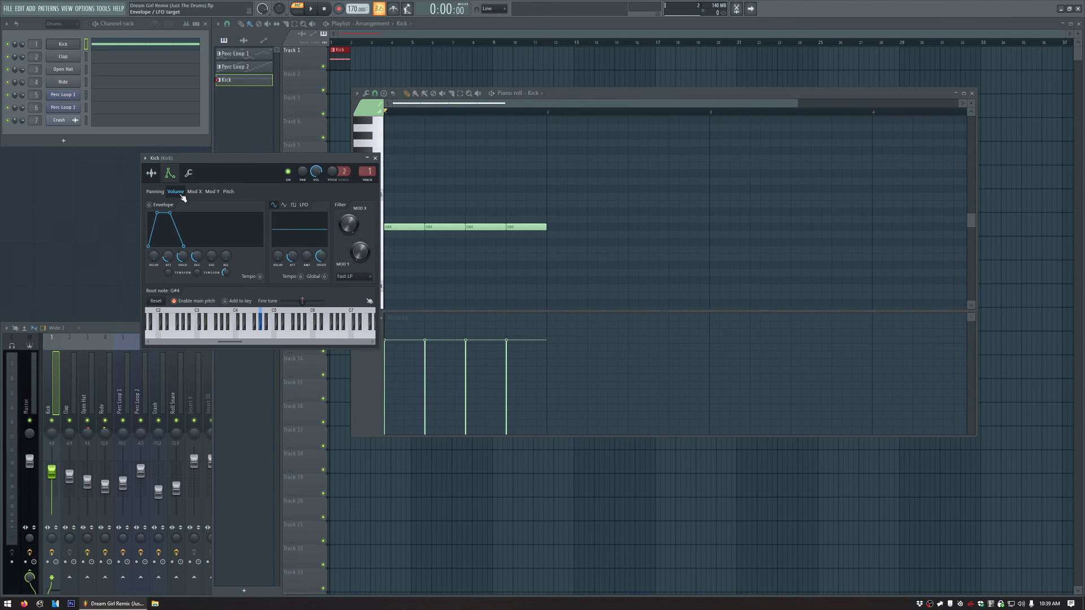
click(150, 206)
drag(168, 256, 183, 274)
key(space)
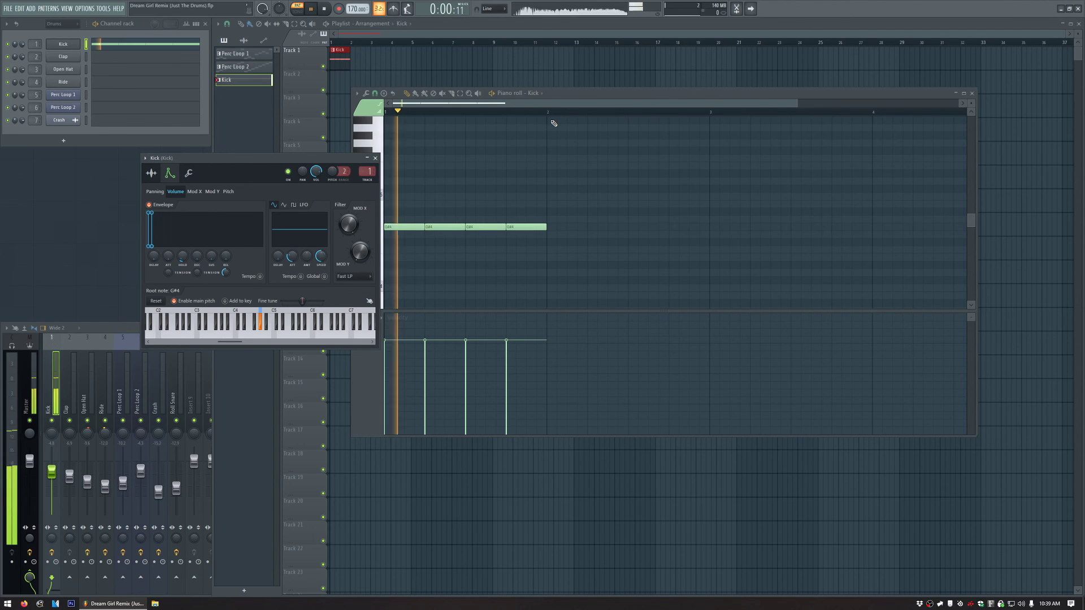
key(space)
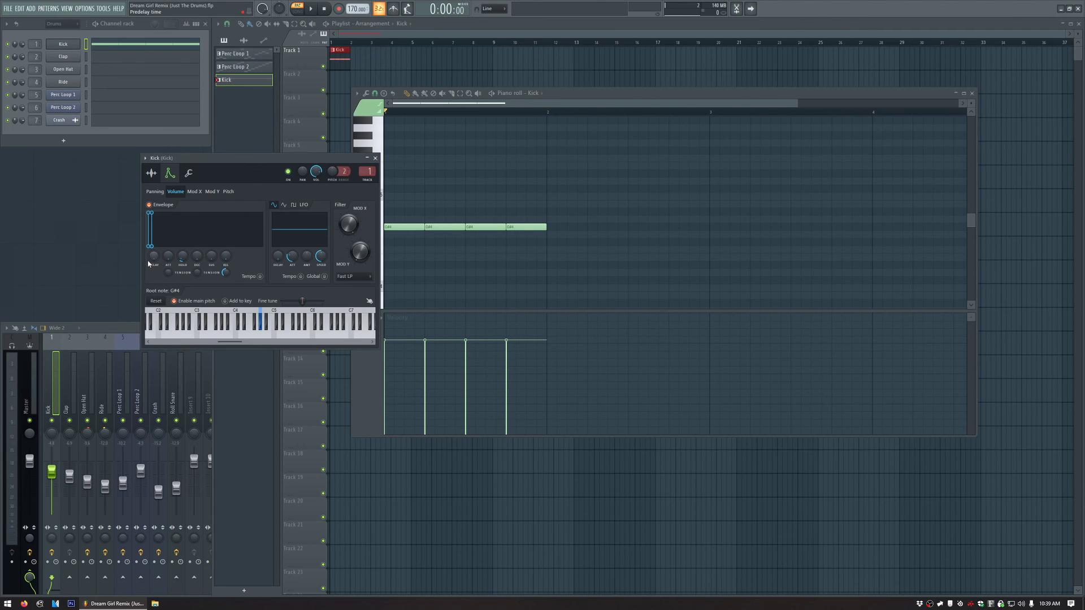
- Add a slight envelope predelay and shorten the hold time
mouse_move(152, 267)
mouse_down()
mouse_move(152, 247)
mouse_move(153, 272)
mouse_up()
key(space)
key(space)
drag(148, 241, 175, 213)
drag(175, 213, 162, 213)
drag(183, 258, 183, 264)
- Snap the Kick envelope hold time to 2 steps and audition the pattern
right_click(181, 259)
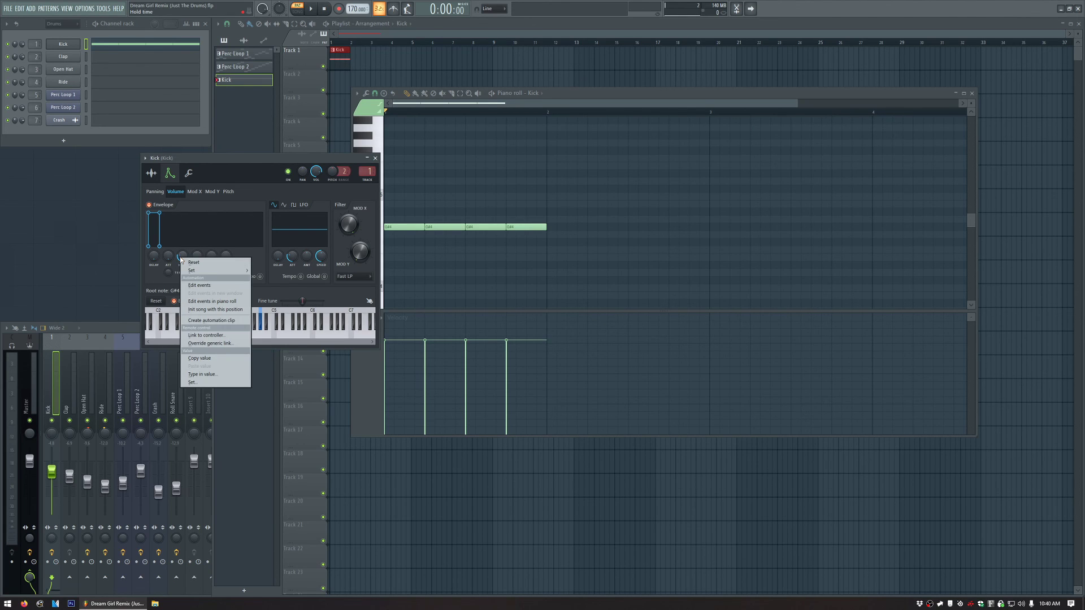
mouse_move(189, 272)
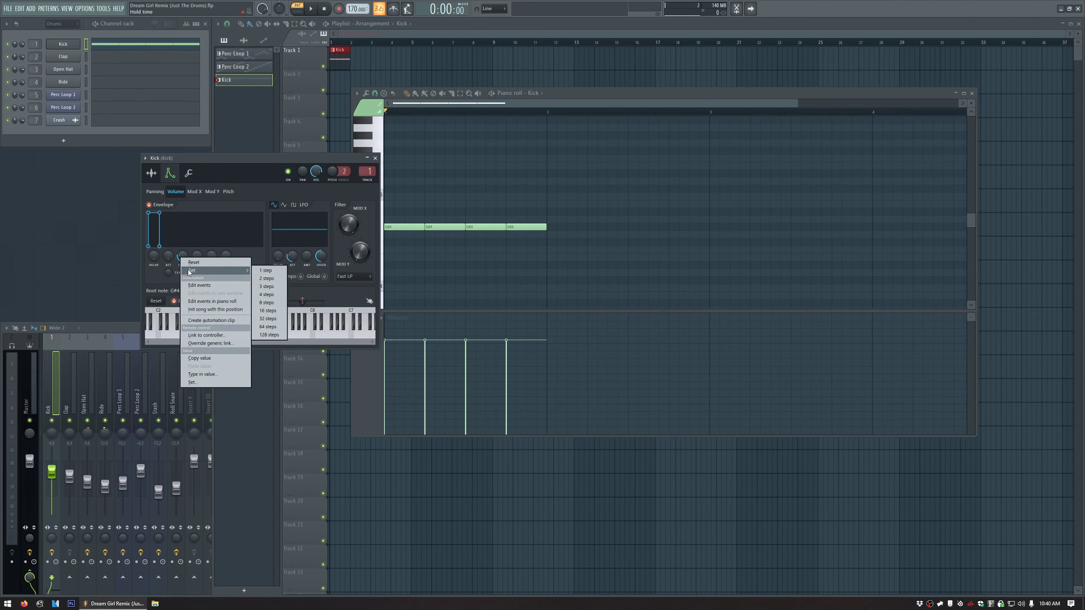
click(268, 279)
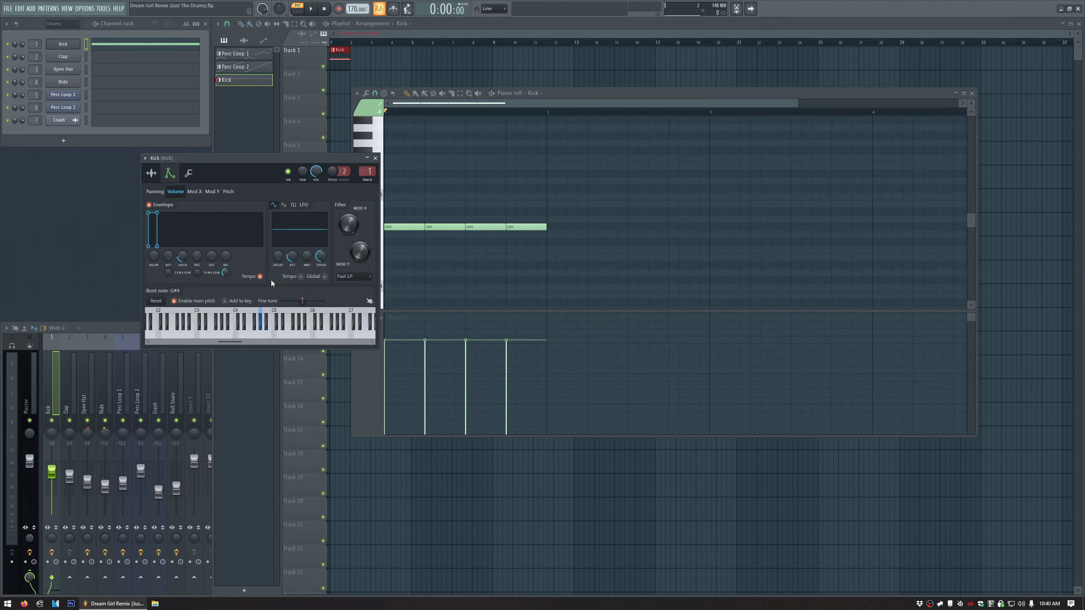
key(space)
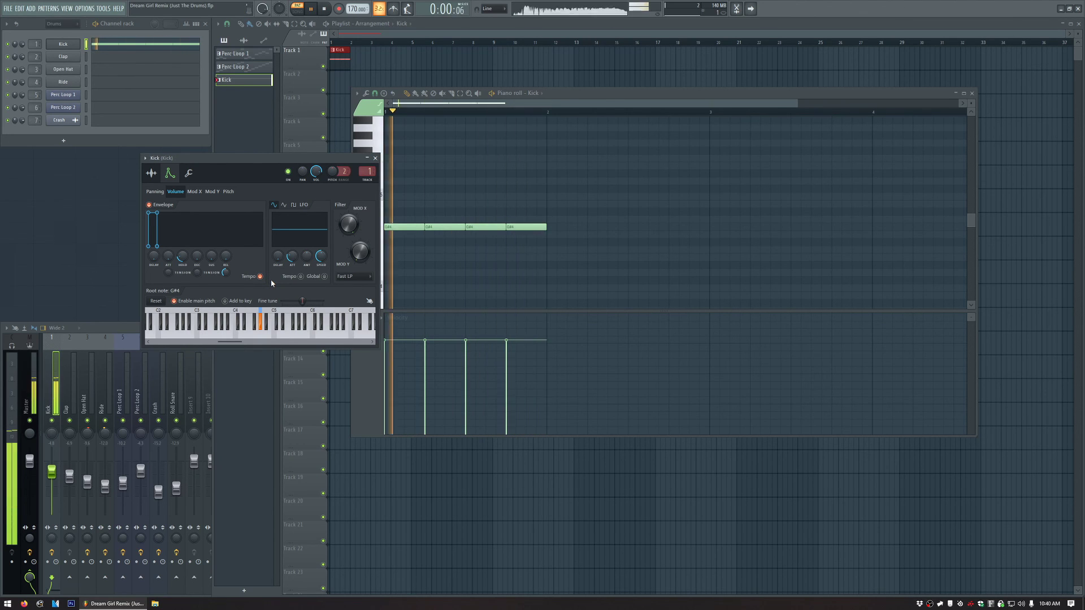
key(space)
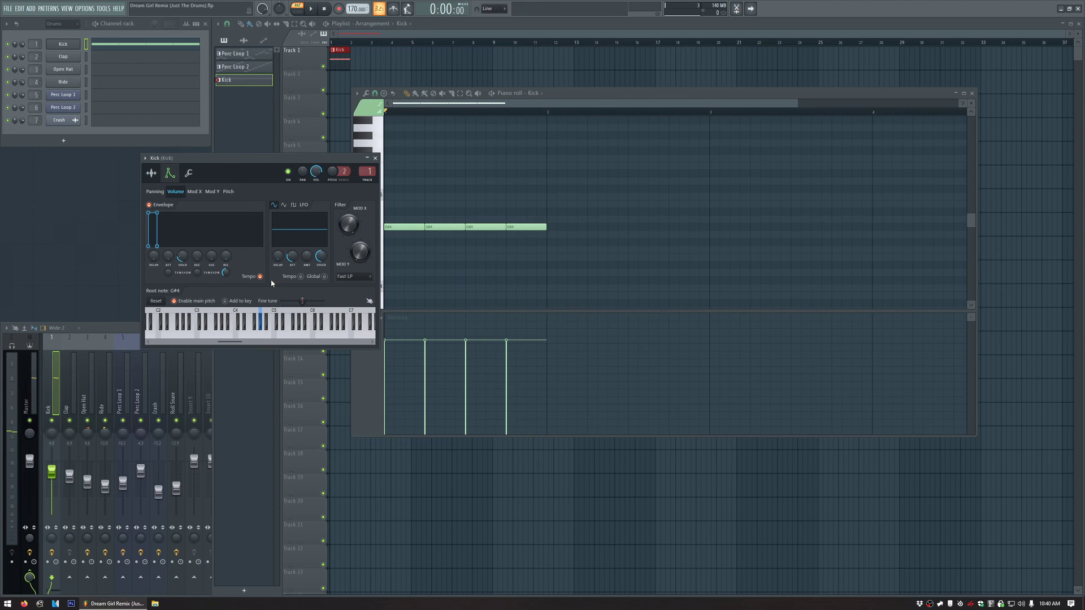
- Sync the Kick envelope decay to a tempo-based step length
right_click(199, 256)
mouse_move(213, 271)
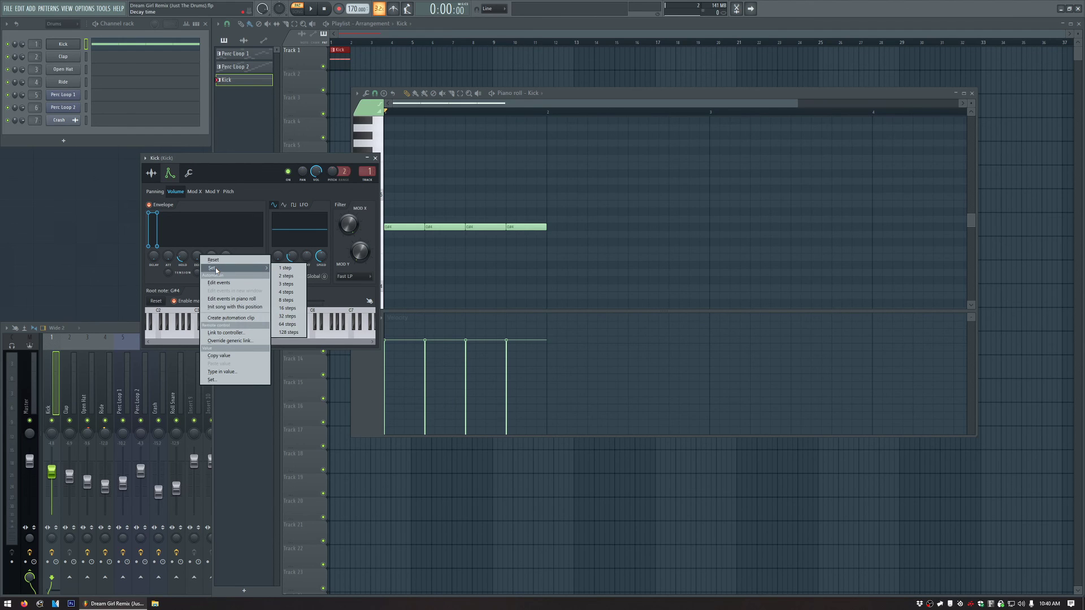
click(294, 272)
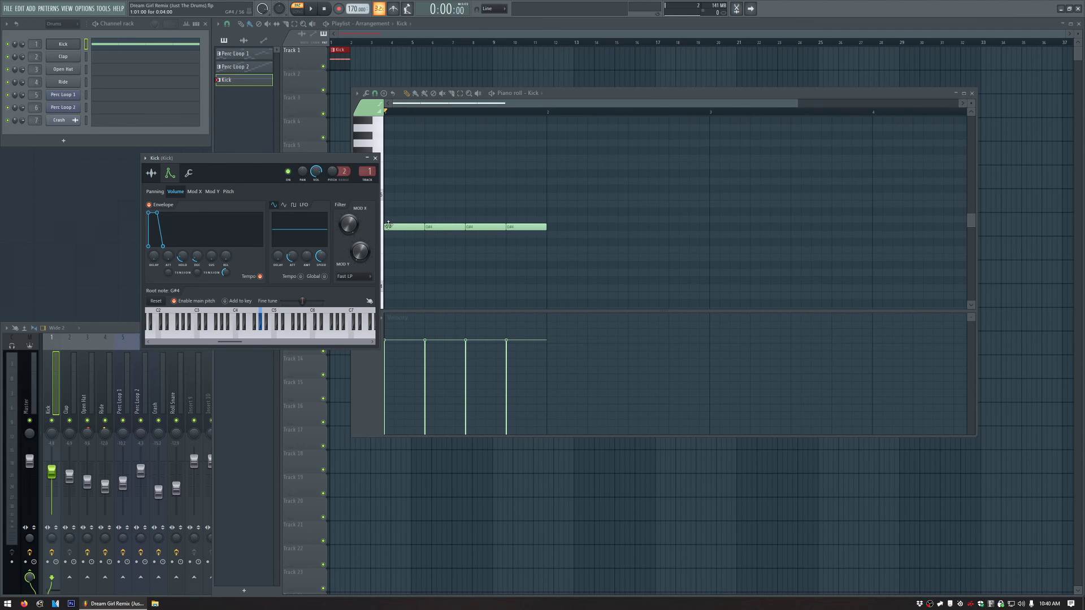
click(403, 211)
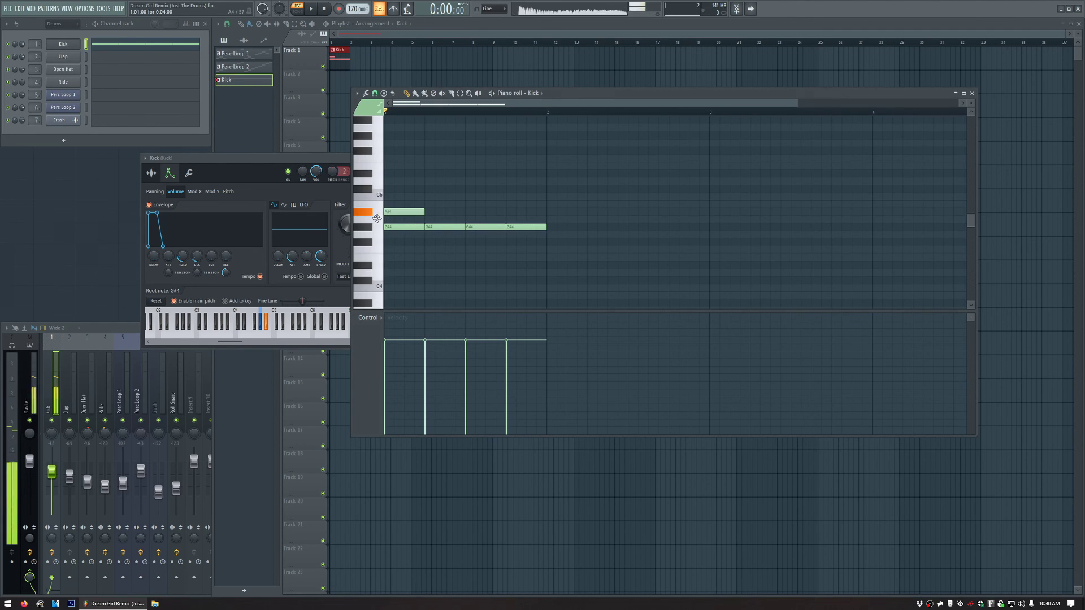
drag(424, 211, 404, 211)
click(404, 212)
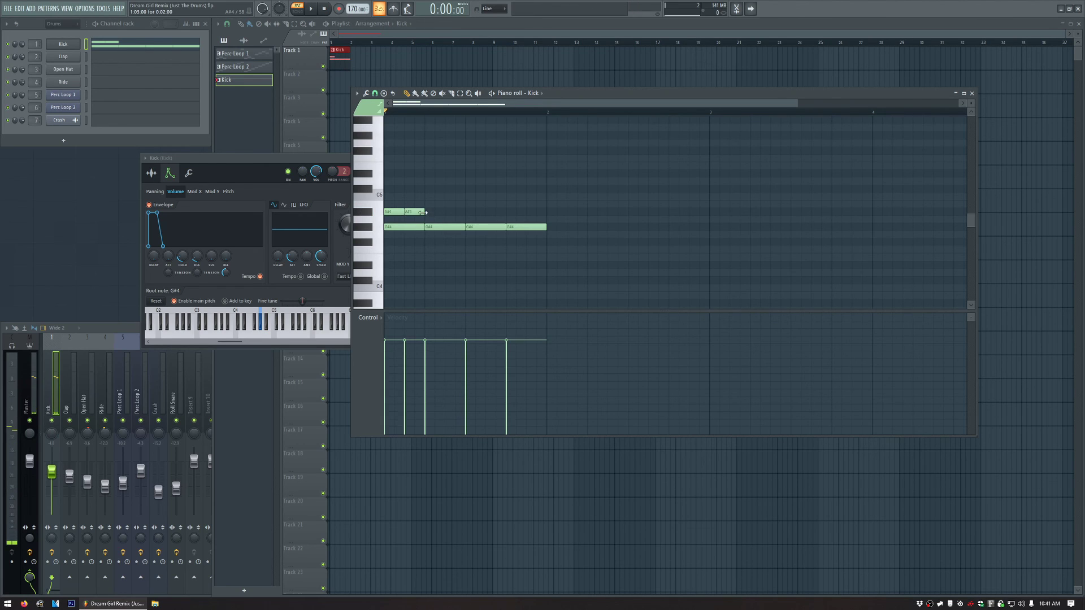
key(ctrl+b)
drag(421, 212, 414, 211)
click(408, 220)
right_click(419, 219)
right_click(409, 212)
right_click(394, 212)
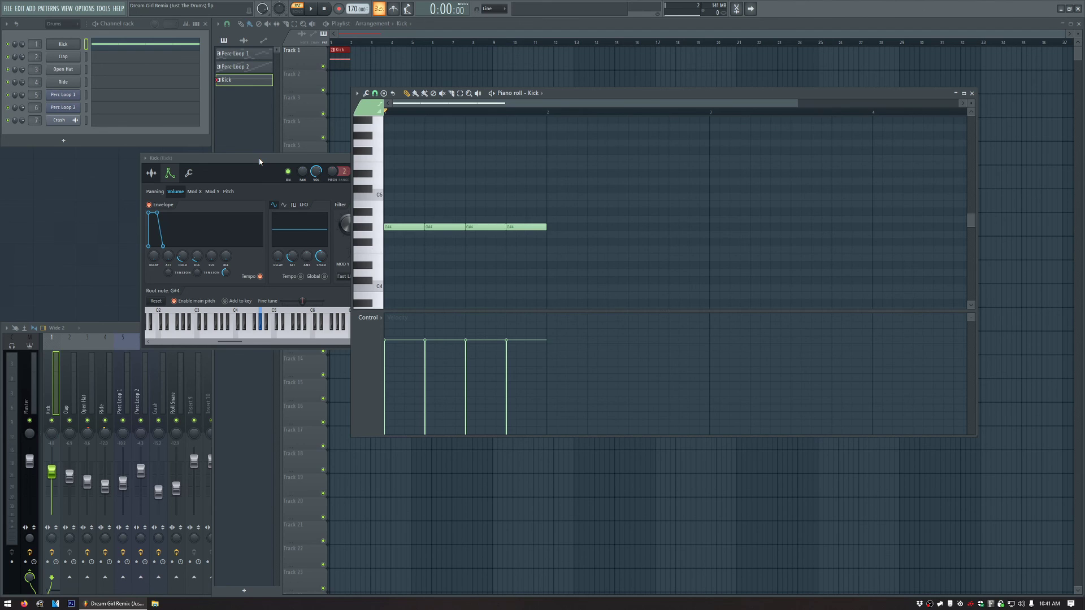
- Compare the kick pattern with the volume envelope on and off, then close the Kick settings
drag(260, 162, 257, 162)
key(space)
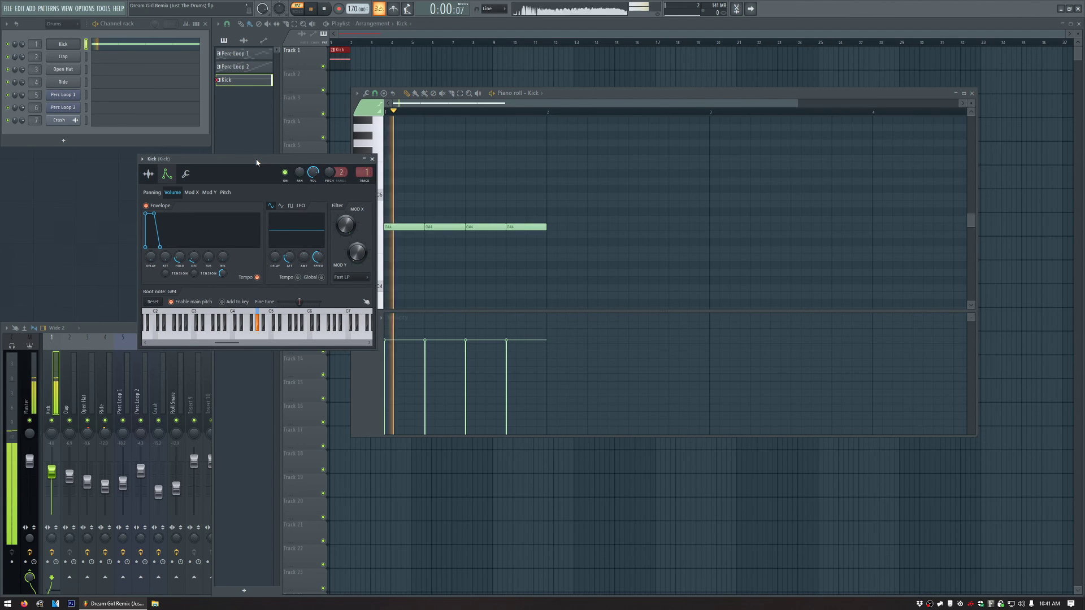
click(146, 206)
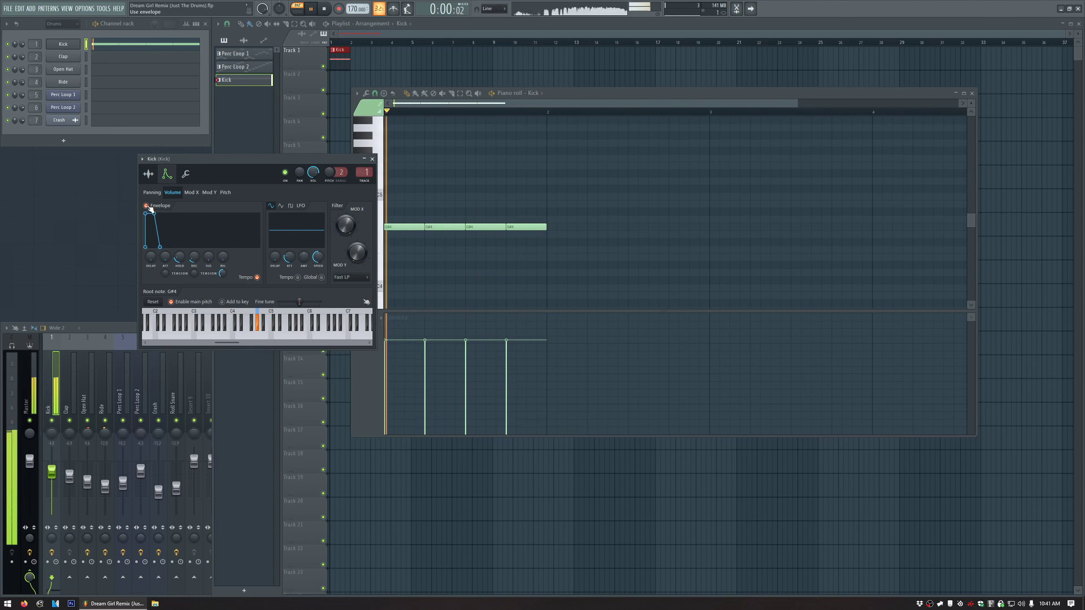
click(146, 206)
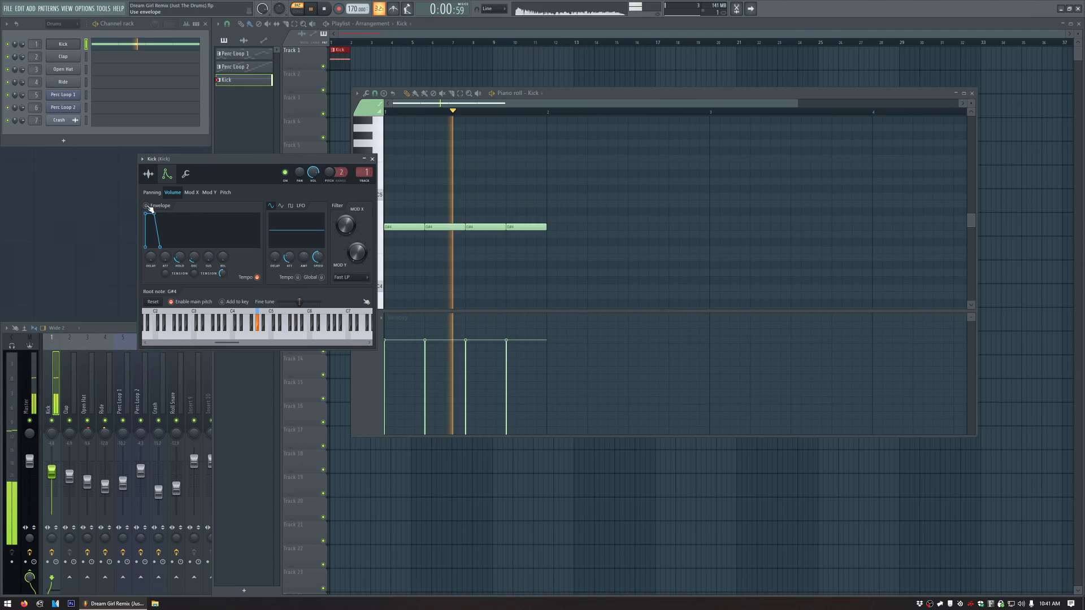
key(space)
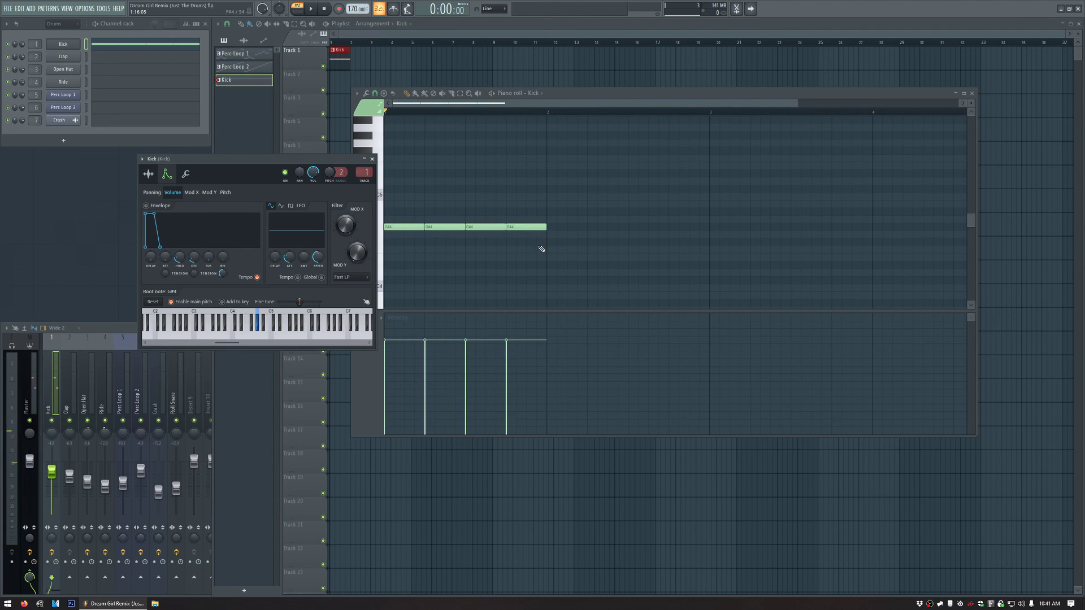
click(372, 159)
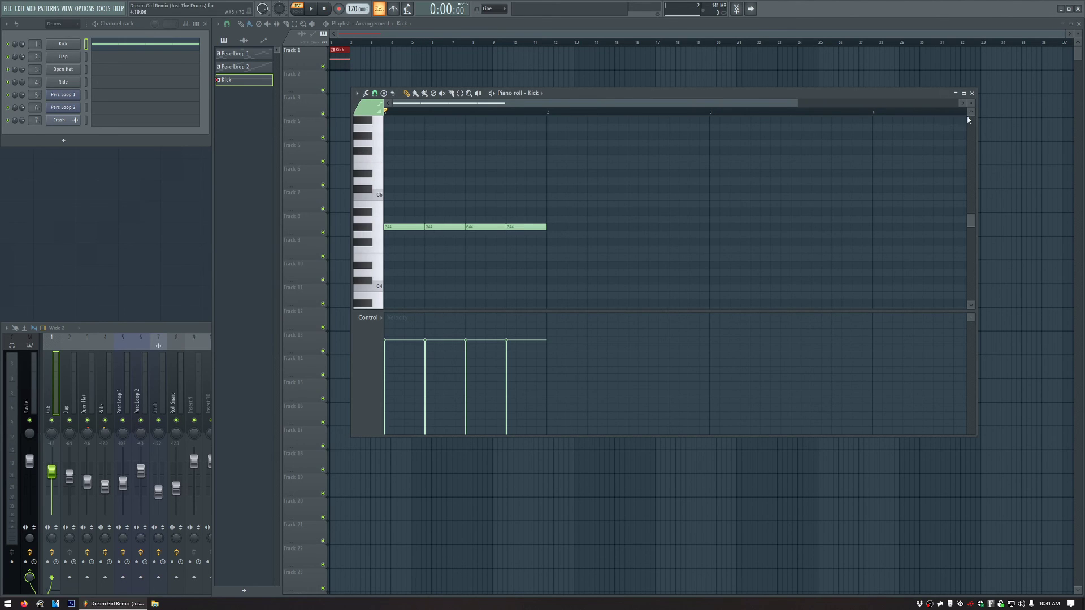
- Create a new pattern named 'Clap' and place it at bar 1 of Track 2
click(972, 93)
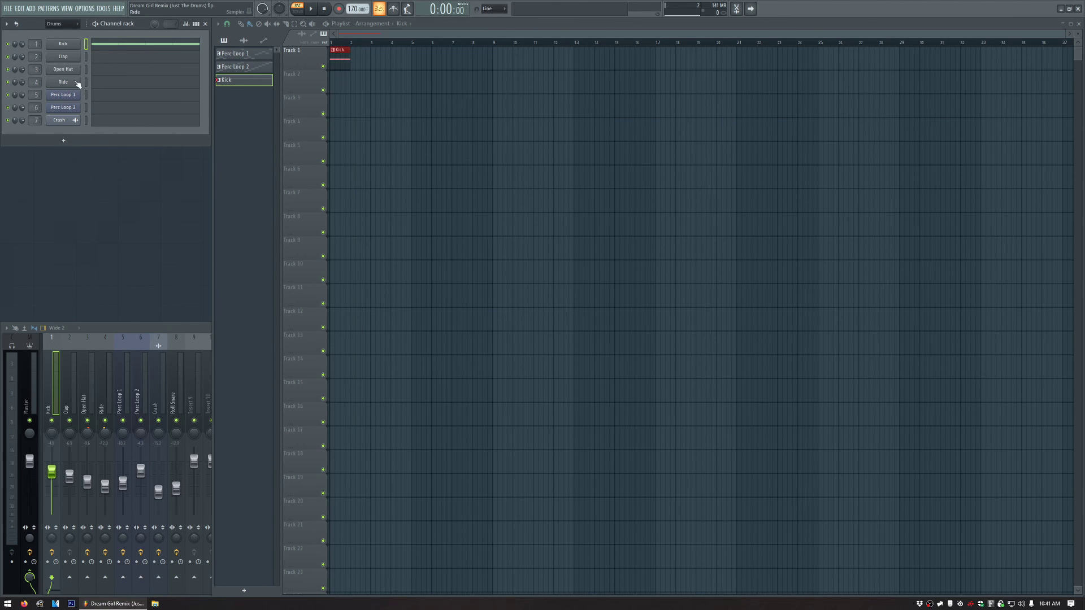
click(86, 57)
key(F4)
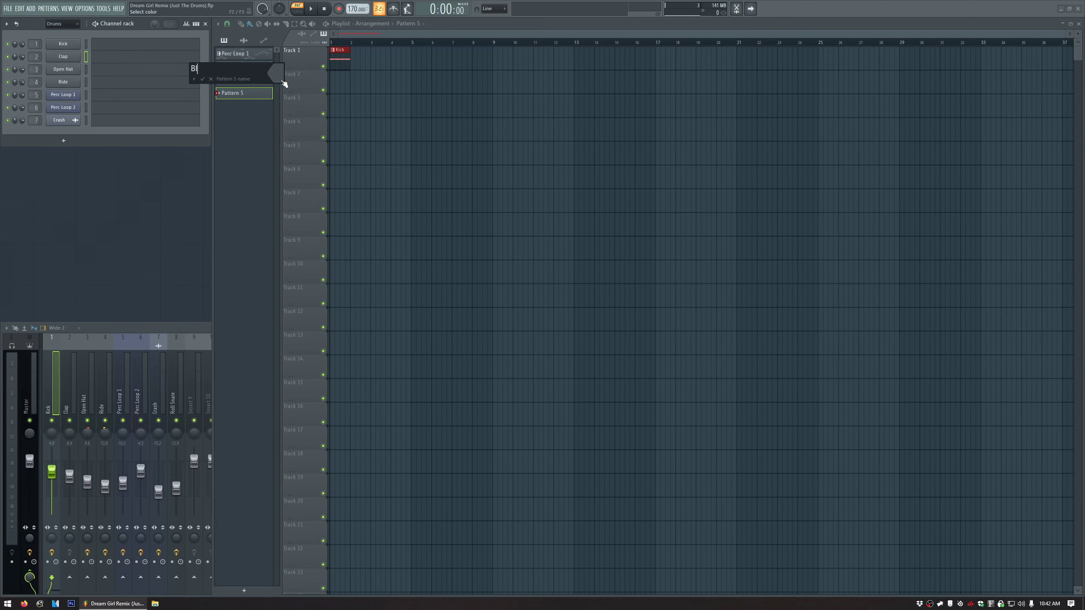
text(Clap)
key(Return)
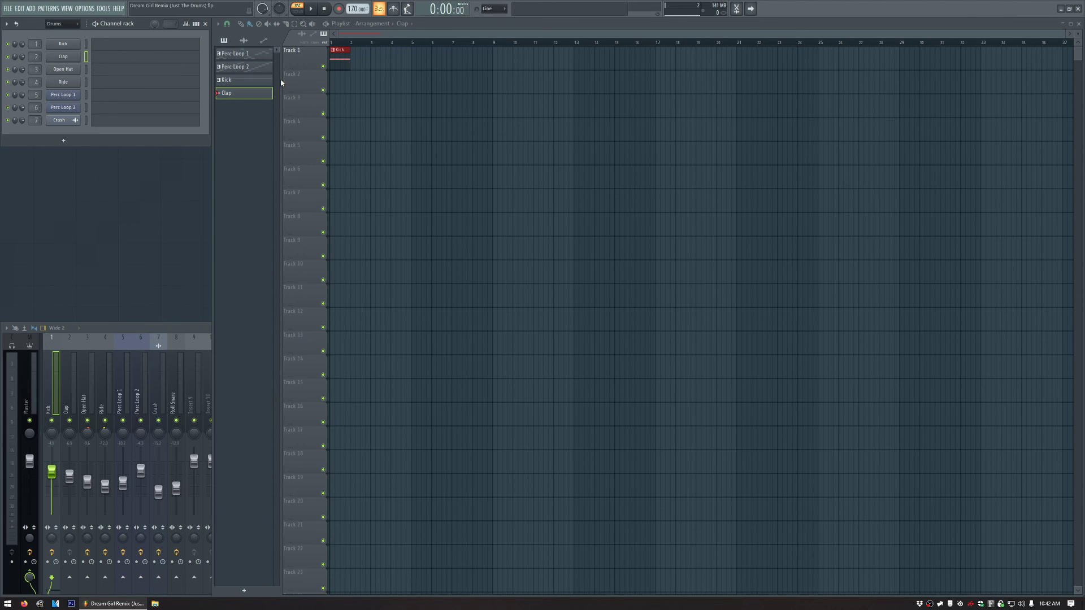
click(338, 81)
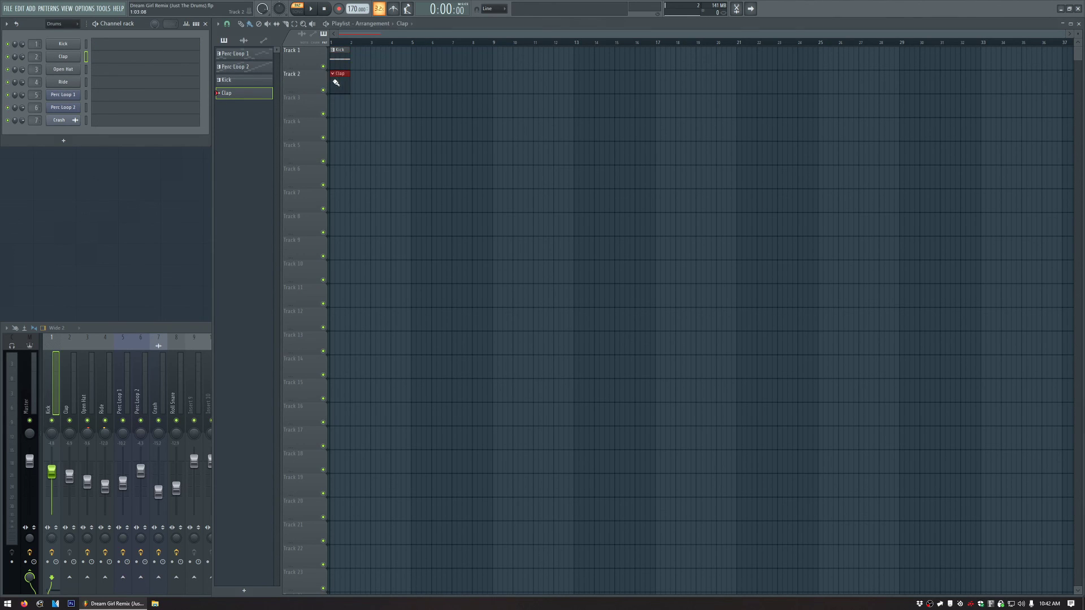
- Draw two C5 clap notes in the Clap pattern's piano roll
click(113, 62)
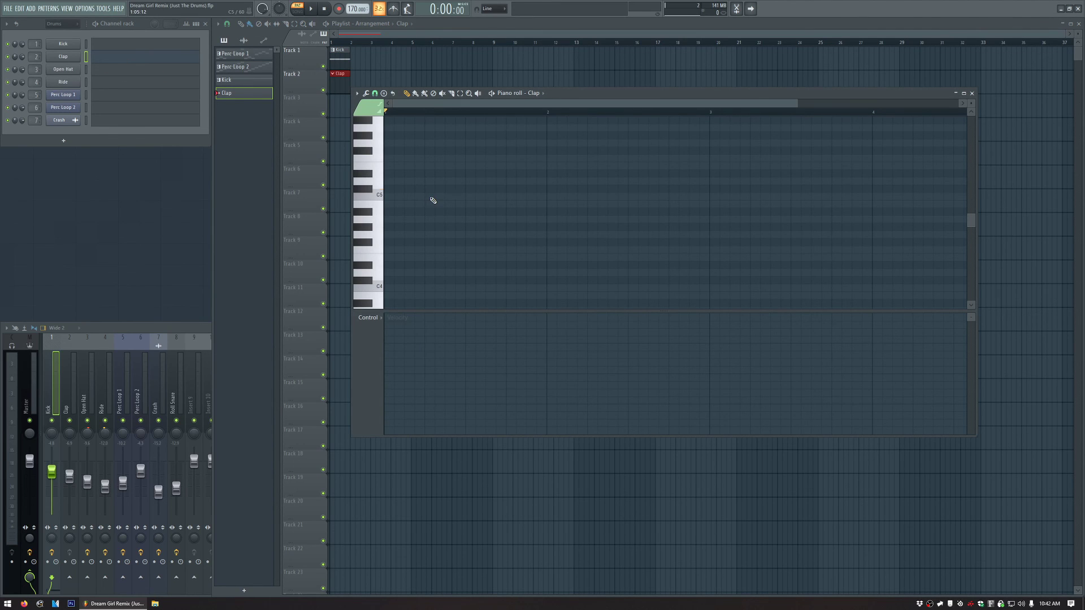
drag(429, 196, 465, 196)
click(509, 196)
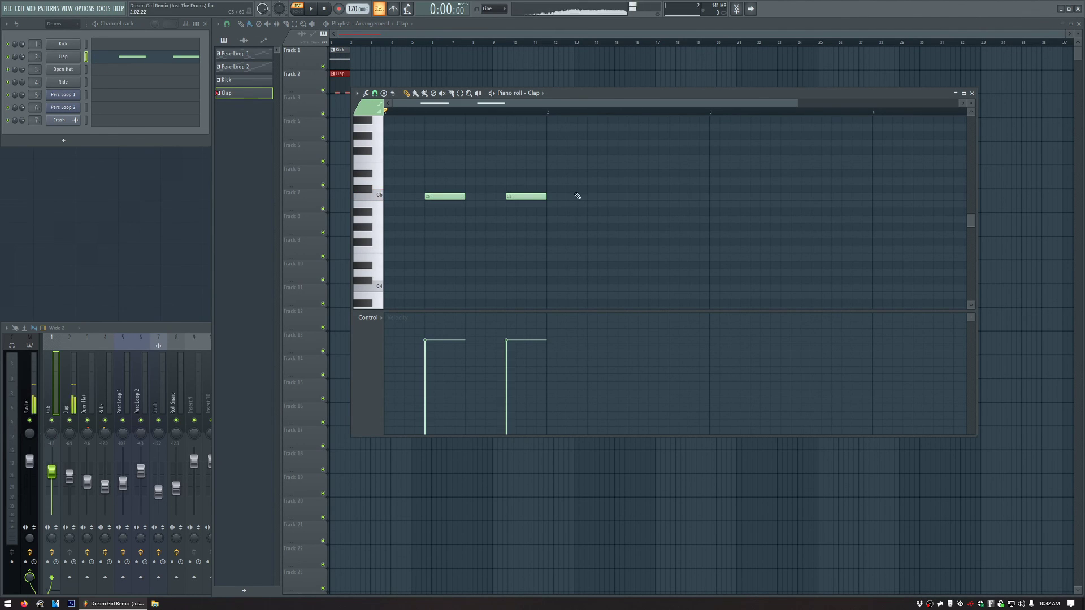
click(972, 94)
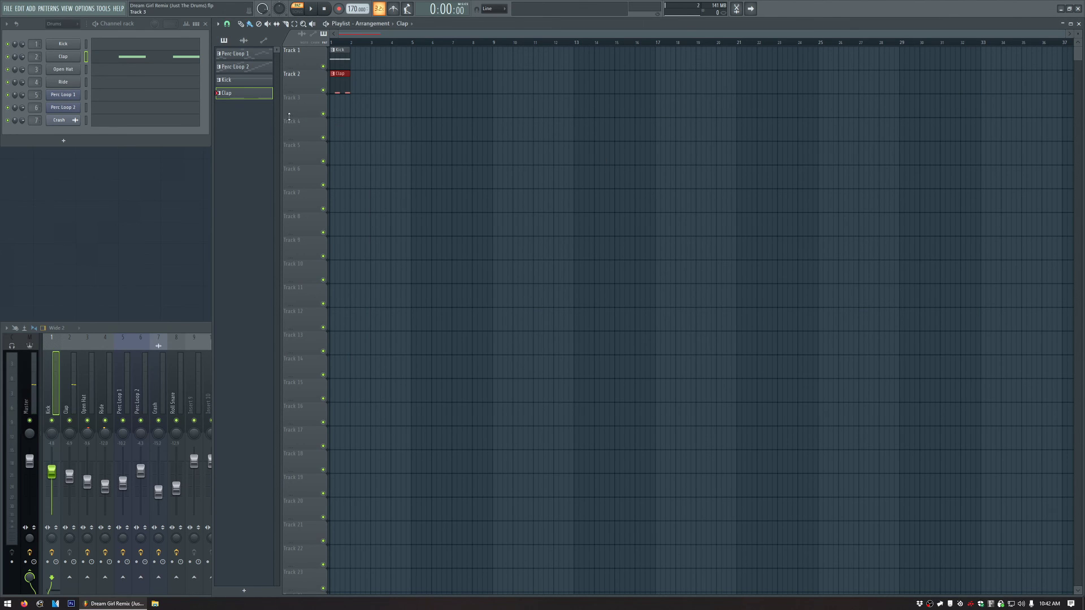
- Mute Track 1 and start playback to hear the clap alone
click(298, 12)
click(323, 67)
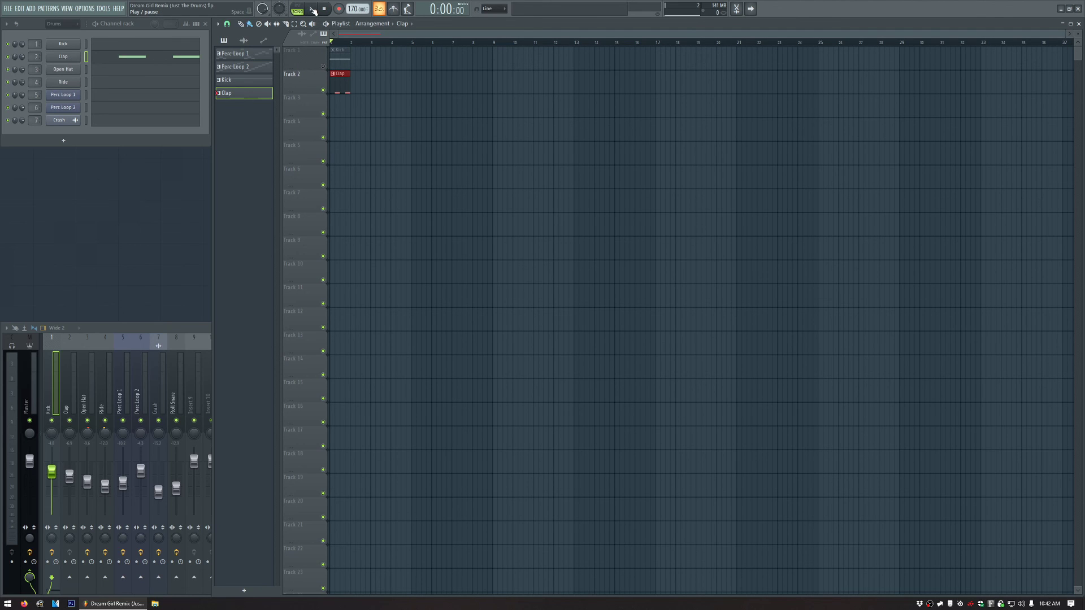
click(313, 10)
click(297, 11)
- Open the Clap sampler settings on the volume envelope view and return to song mode
click(63, 56)
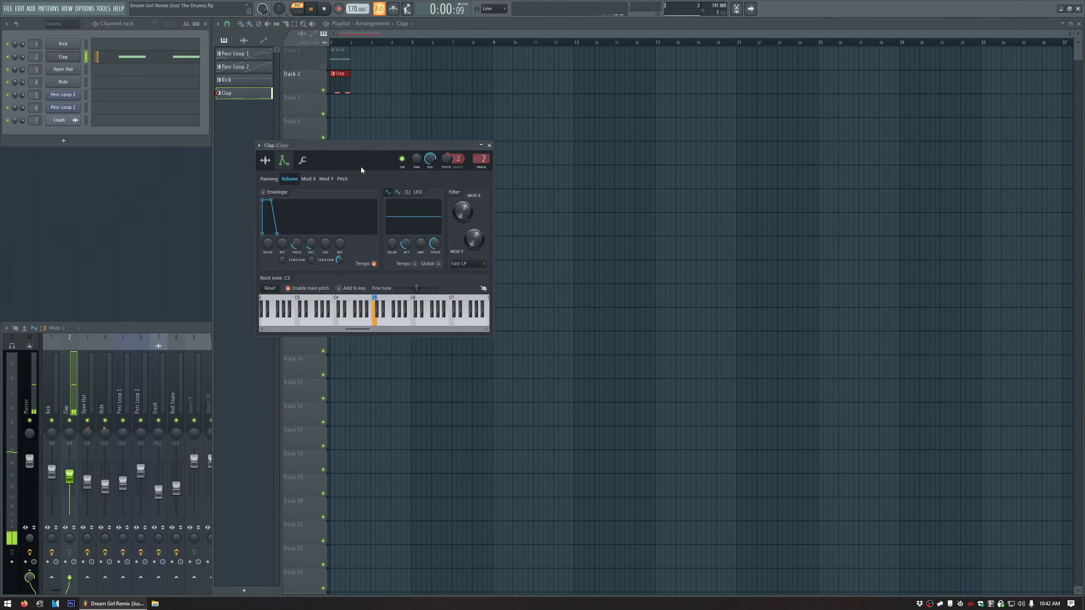
drag(360, 145, 270, 161)
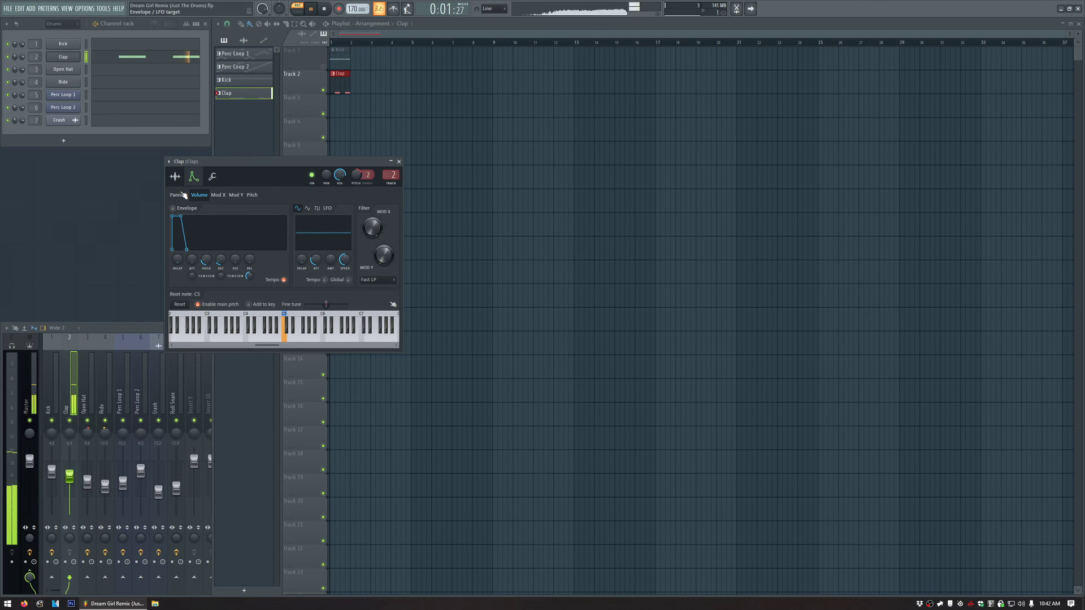
key(space)
click(175, 177)
click(201, 179)
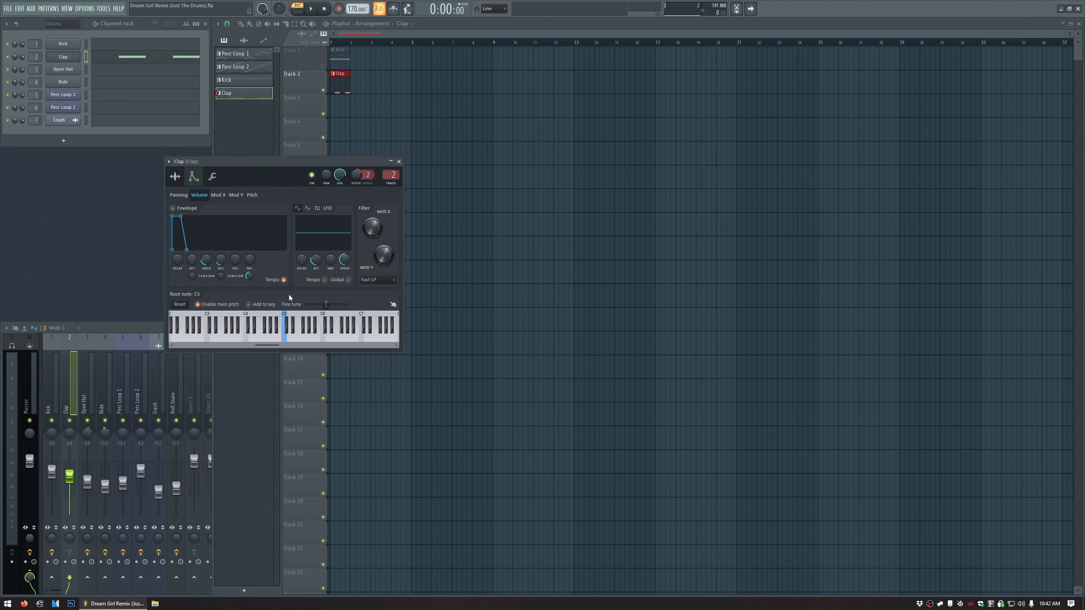
click(297, 12)
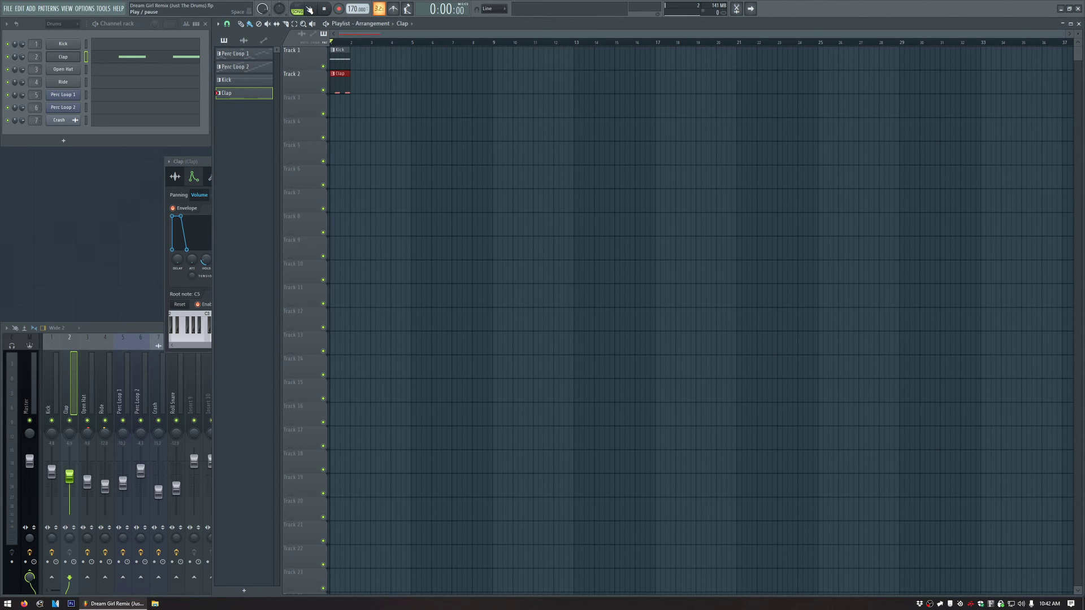
- Close the Clap settings, select the Clap mixer insert, and stop playback at the playlist
click(311, 9)
click(209, 179)
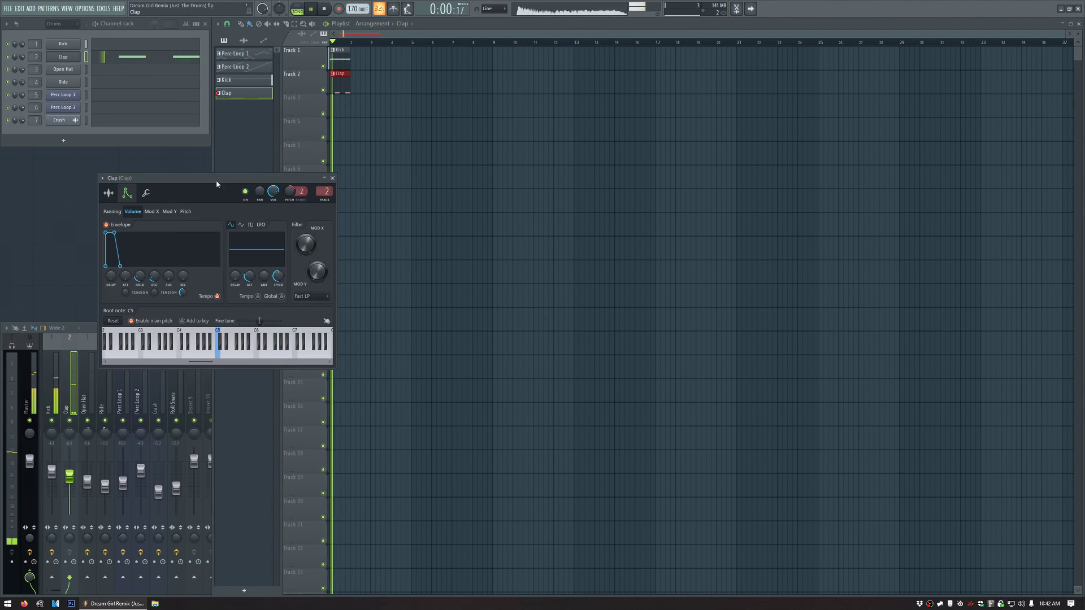
click(332, 179)
click(56, 390)
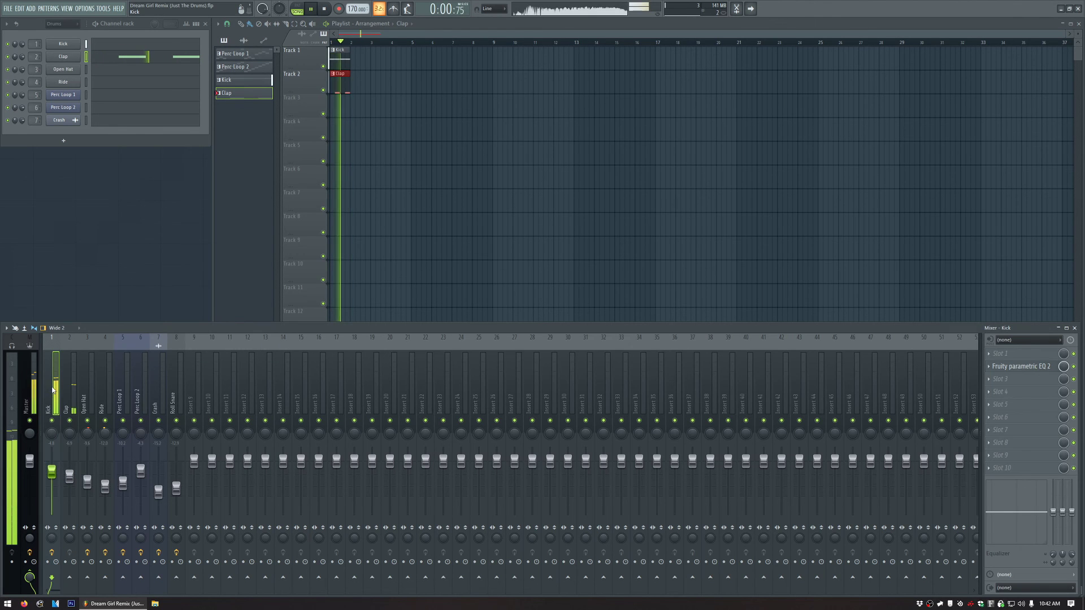
click(70, 390)
key(space)
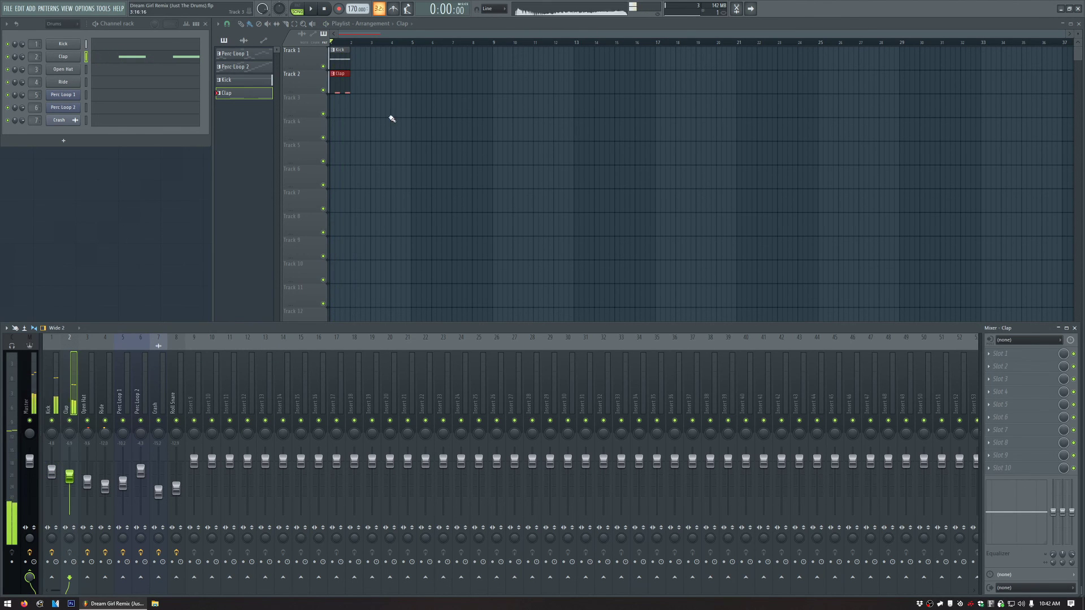
click(451, 37)
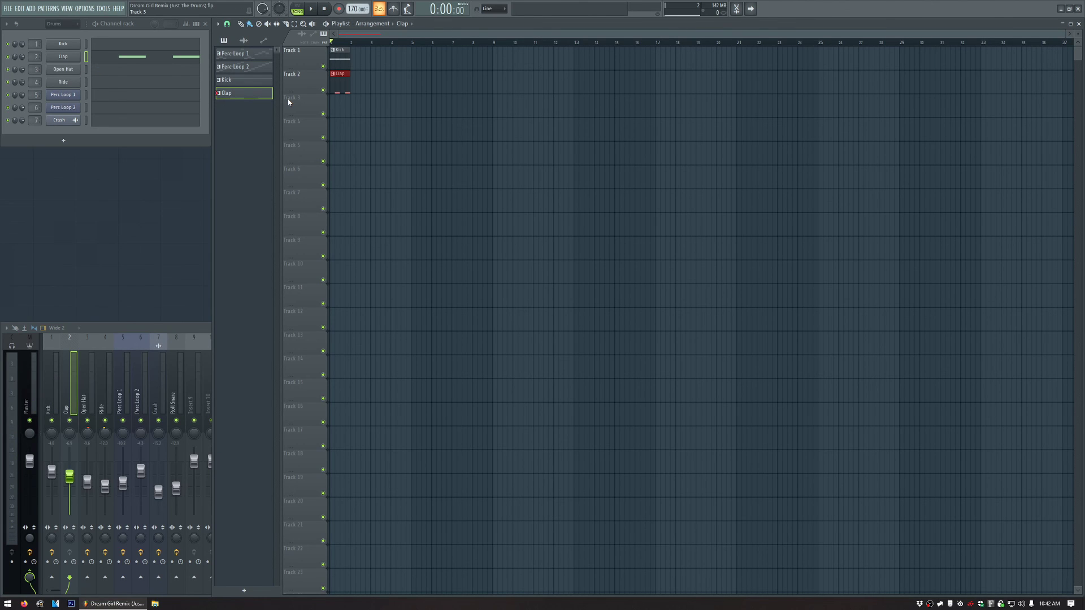
- Create a new pattern named 'Open Hat'
key(F4)
text(Open Ha)
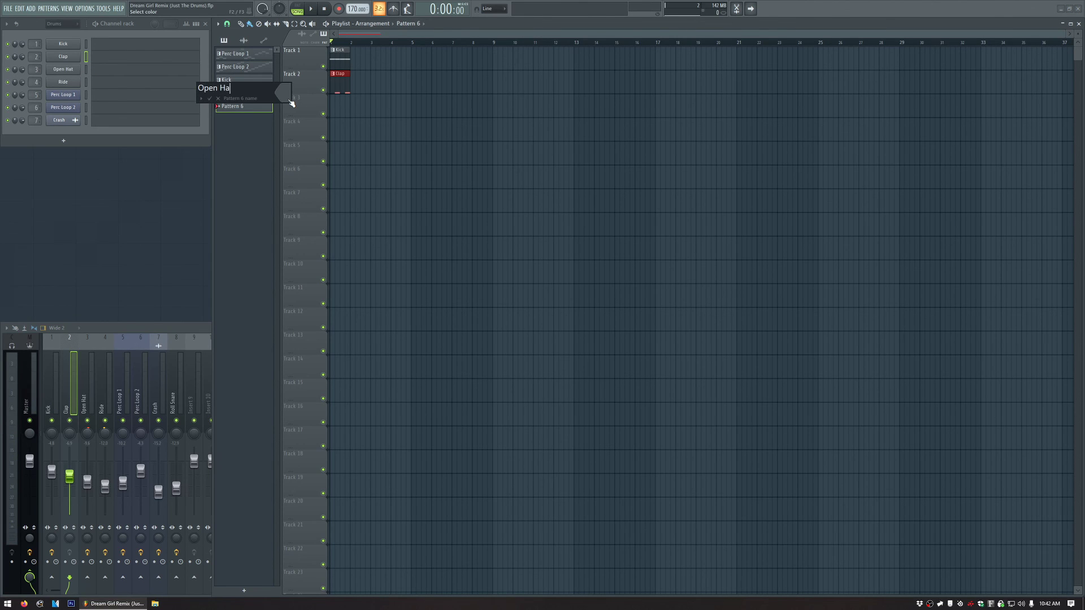
text(t)
key(Return)
- Draw four evenly spaced C5 Open Hat notes and bring up the channel's settings
click(107, 72)
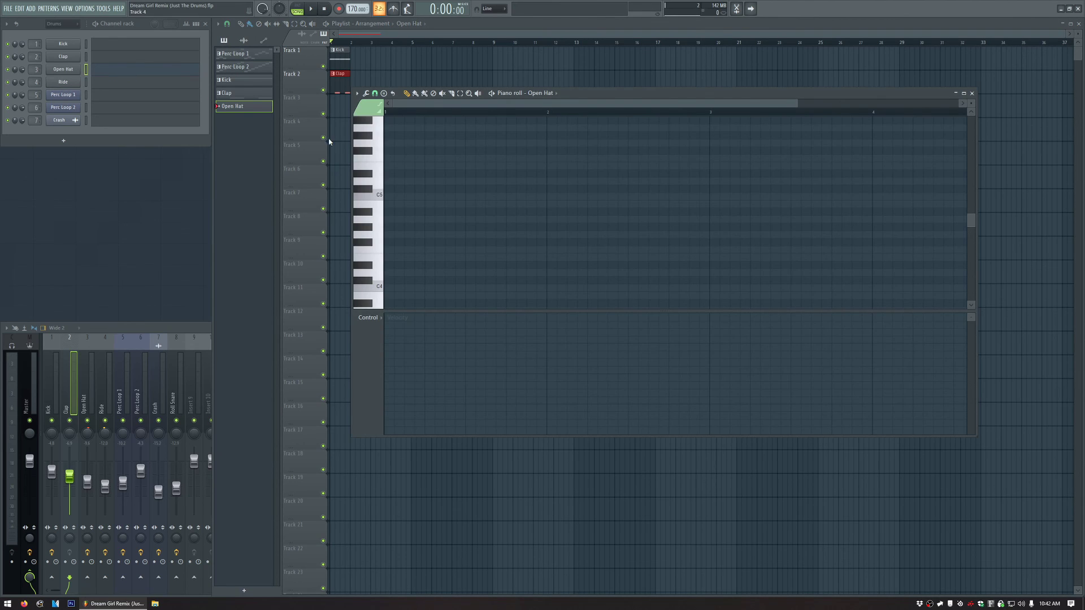
click(406, 197)
click(448, 197)
click(488, 197)
click(530, 196)
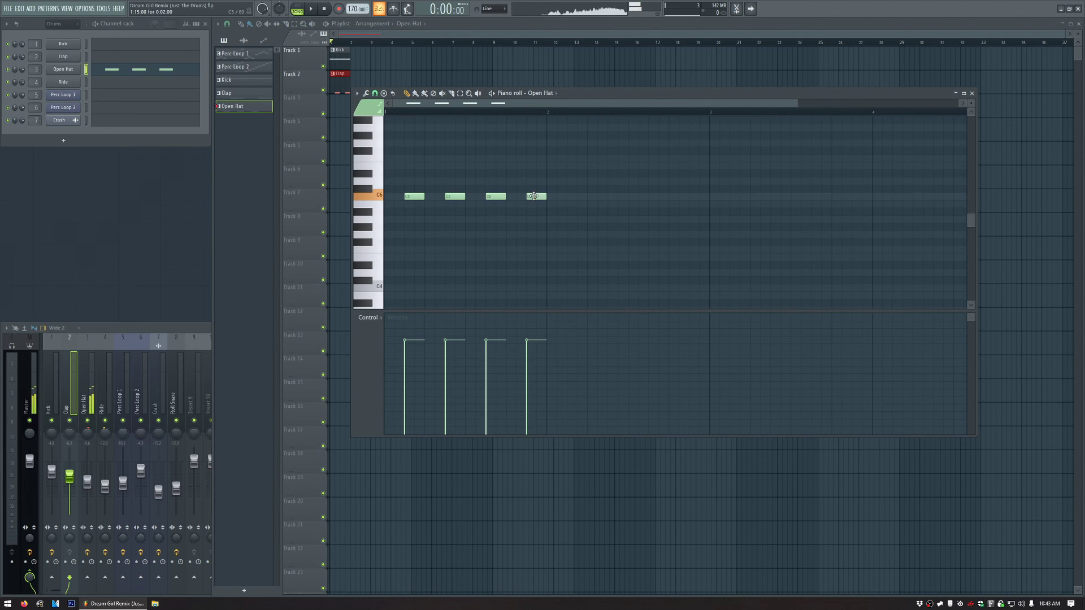
click(63, 69)
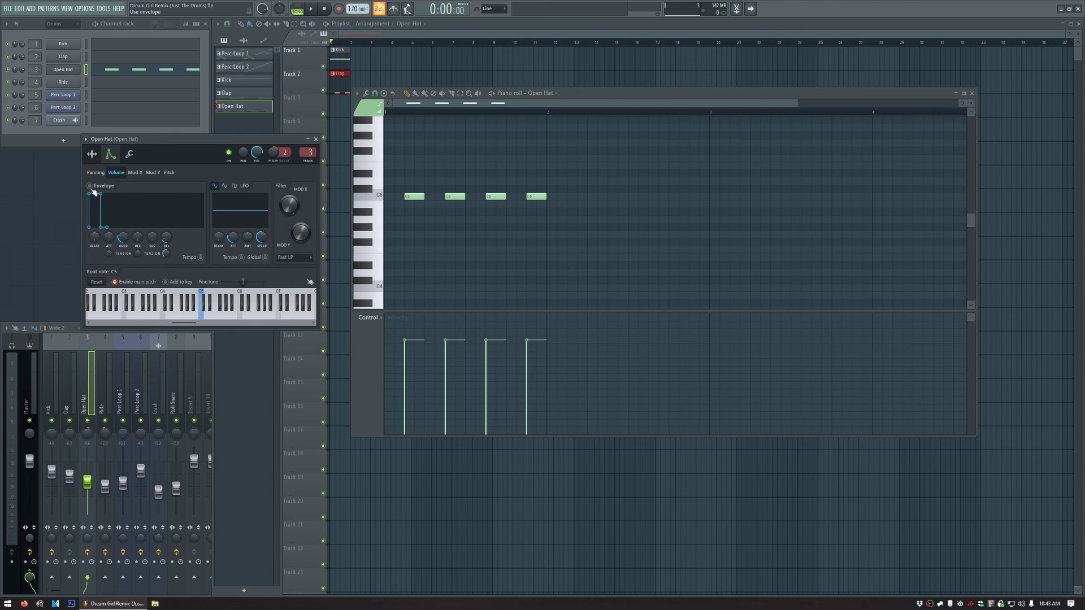
- Lengthen the Open Hat envelope hold and switch its volume envelope on
drag(147, 140, 177, 147)
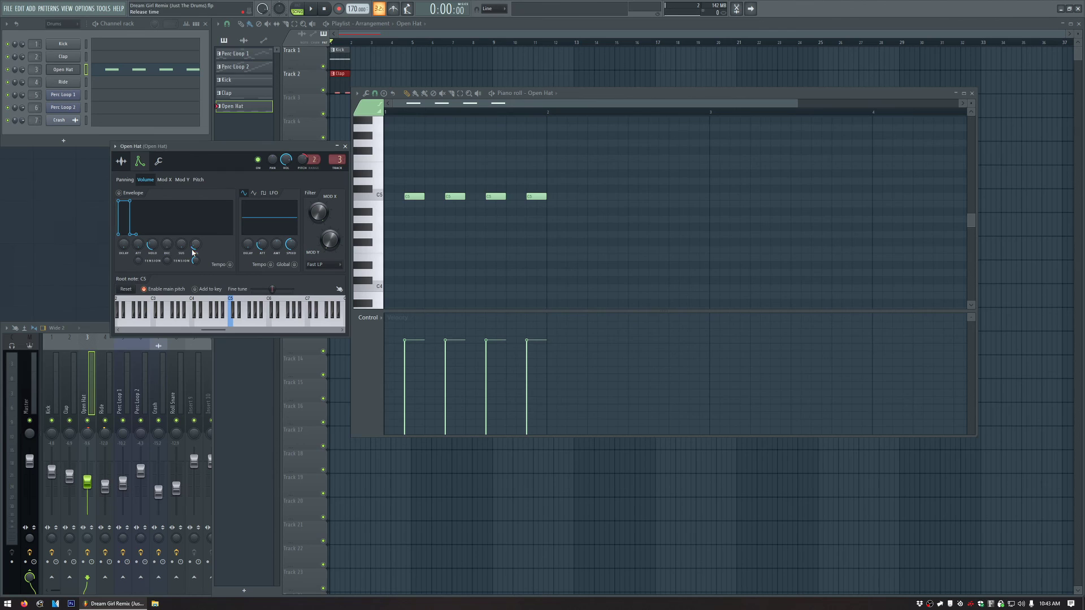
drag(152, 244, 152, 225)
drag(234, 147, 198, 152)
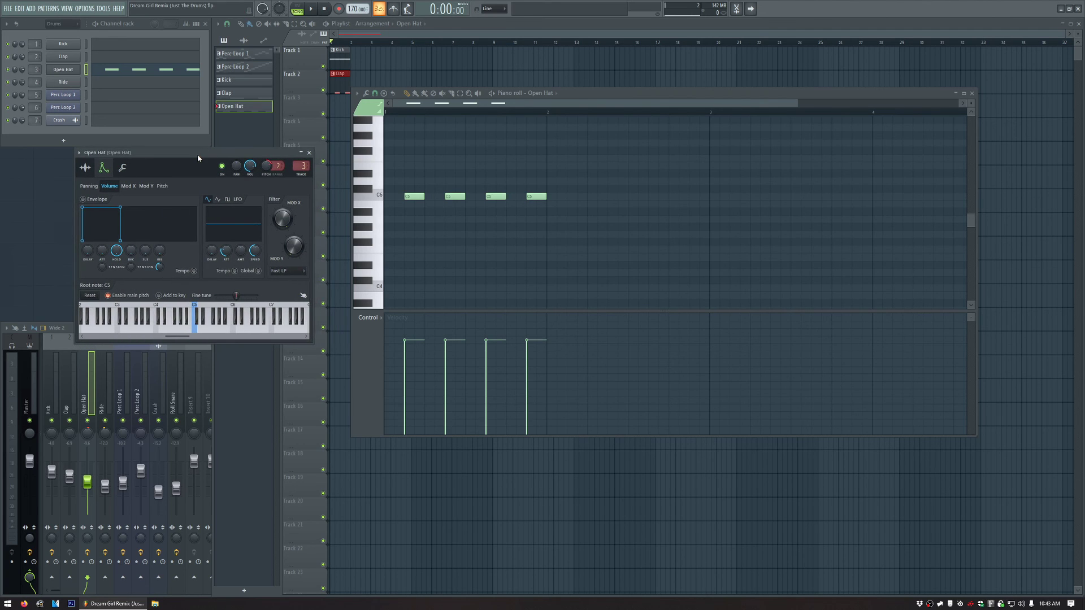
click(83, 199)
- Move, shorten and redraw the Open Hat notes into eight short, evenly spaced C5 hits
drag(418, 196, 395, 197)
click(410, 197)
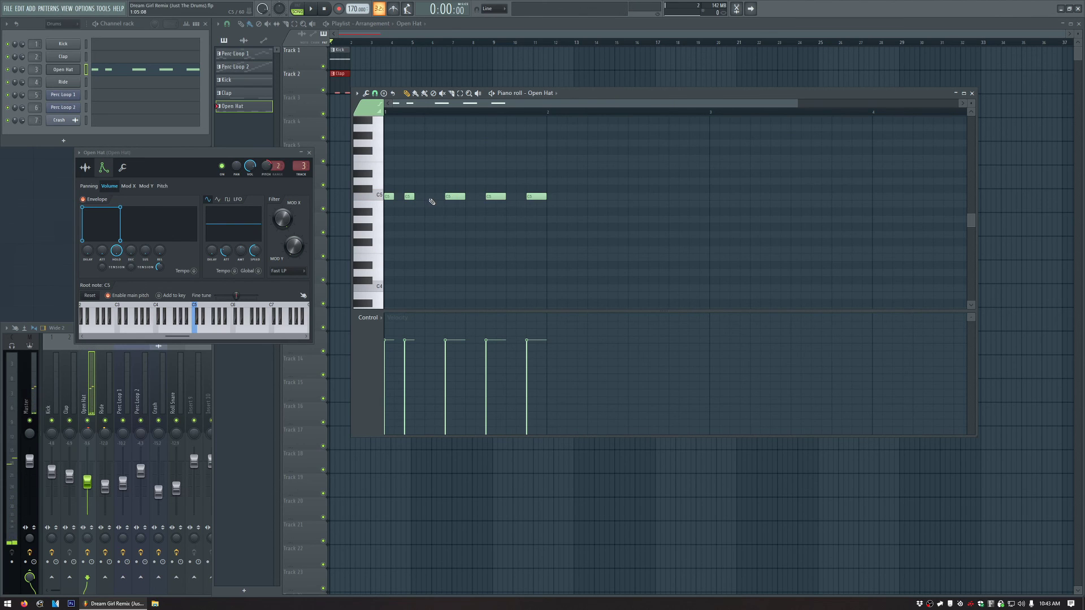
click(428, 197)
drag(464, 197, 455, 197)
click(468, 196)
right_click(491, 196)
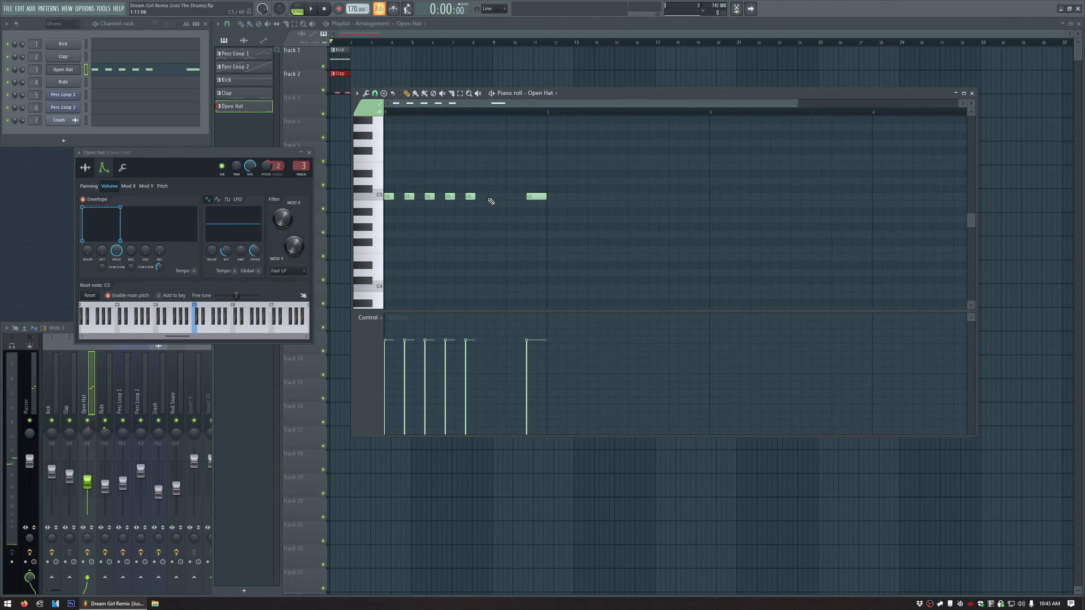
click(491, 196)
click(511, 197)
drag(546, 196, 536, 197)
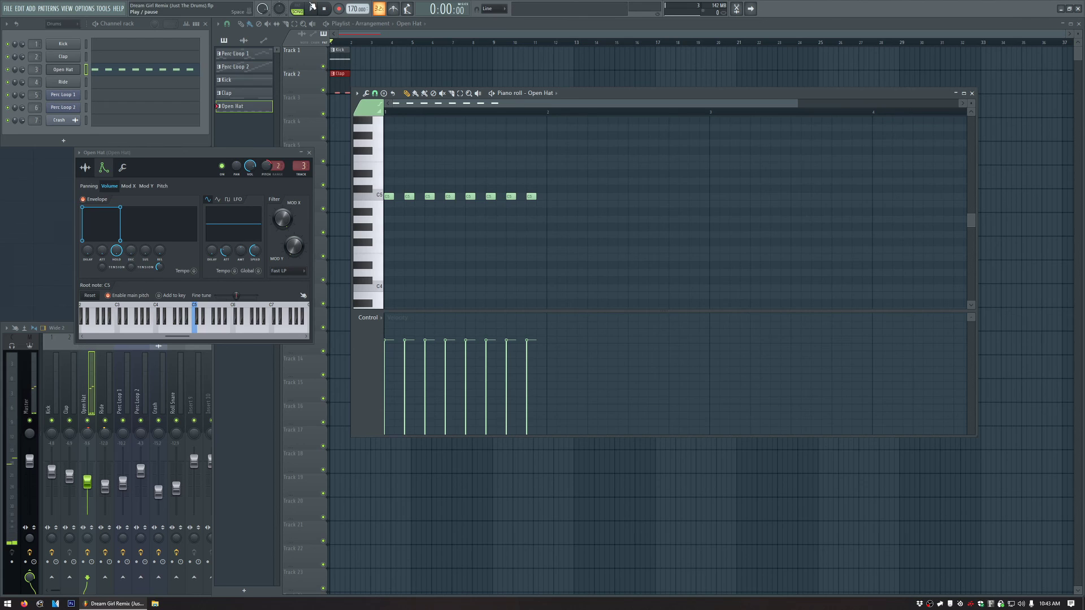
- Loop the Open Hat pattern in PAT mode and resize all the selected C5 notes together
click(297, 5)
click(310, 8)
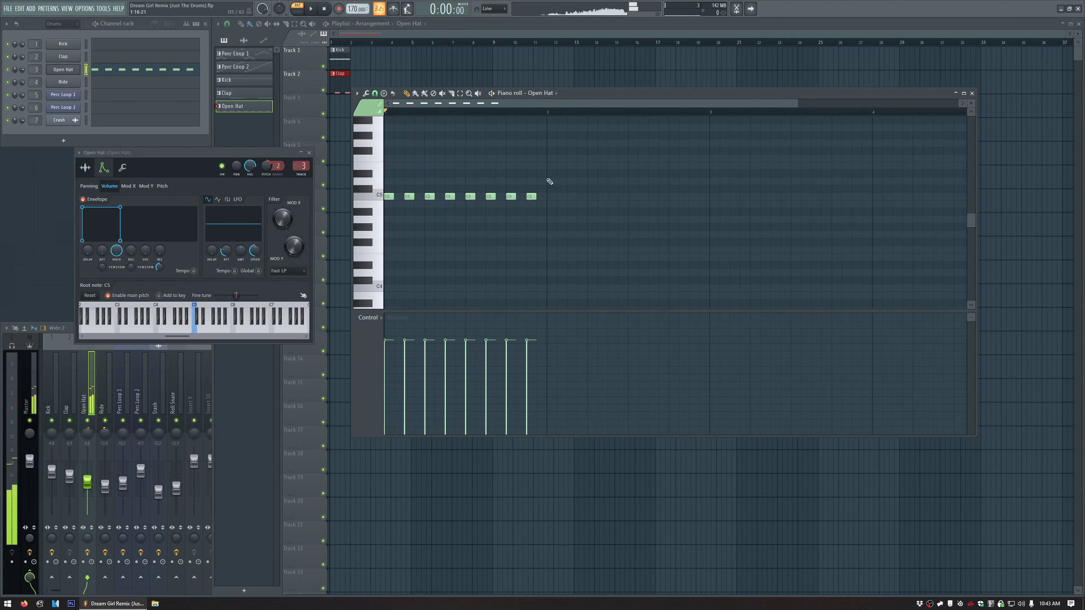
key(ctrl+a)
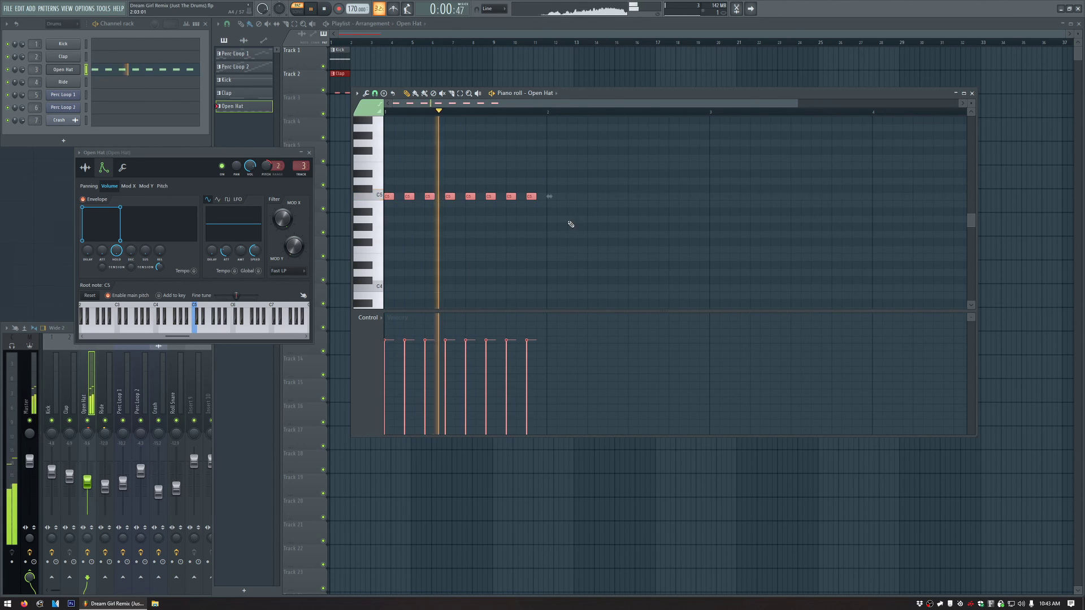
drag(536, 197, 393, 198)
key(space)
- Set the note length to 1/2 beat and draw four evenly spaced C5 notes
click(375, 93)
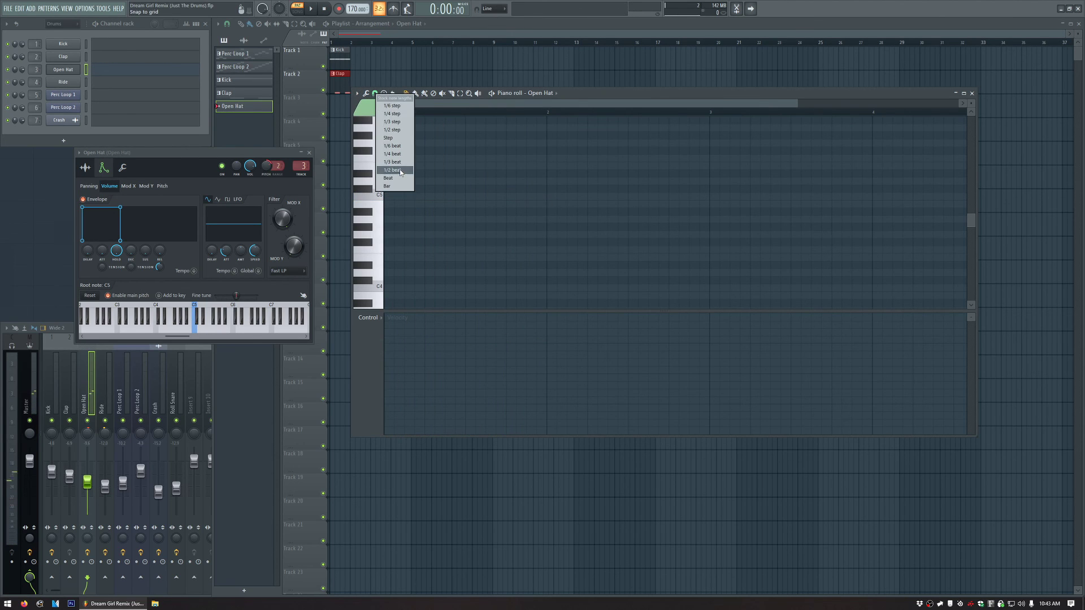
click(402, 170)
click(415, 196)
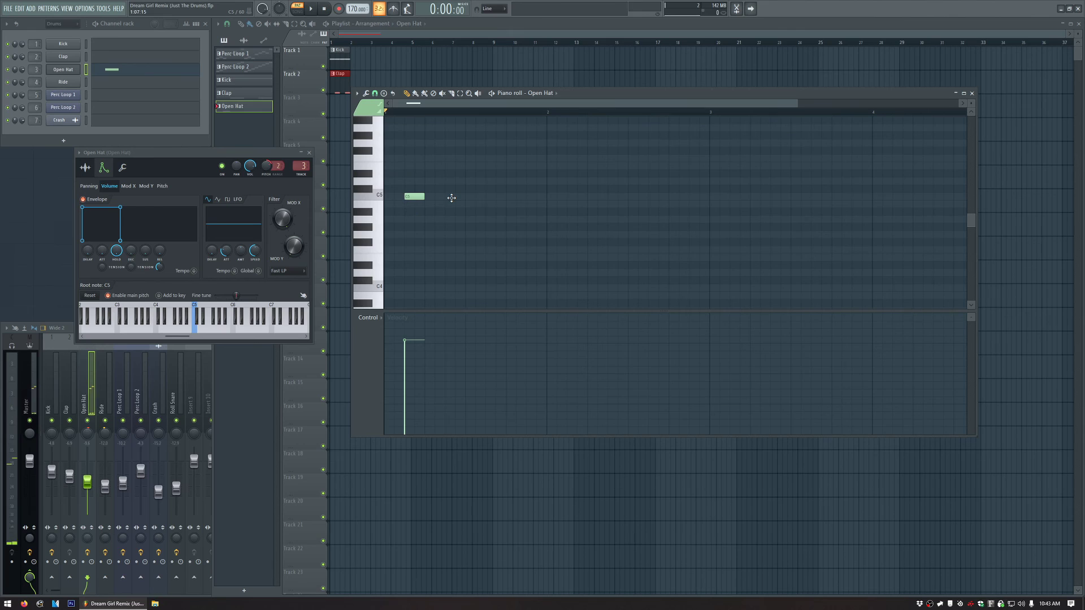
click(455, 196)
click(492, 196)
click(537, 196)
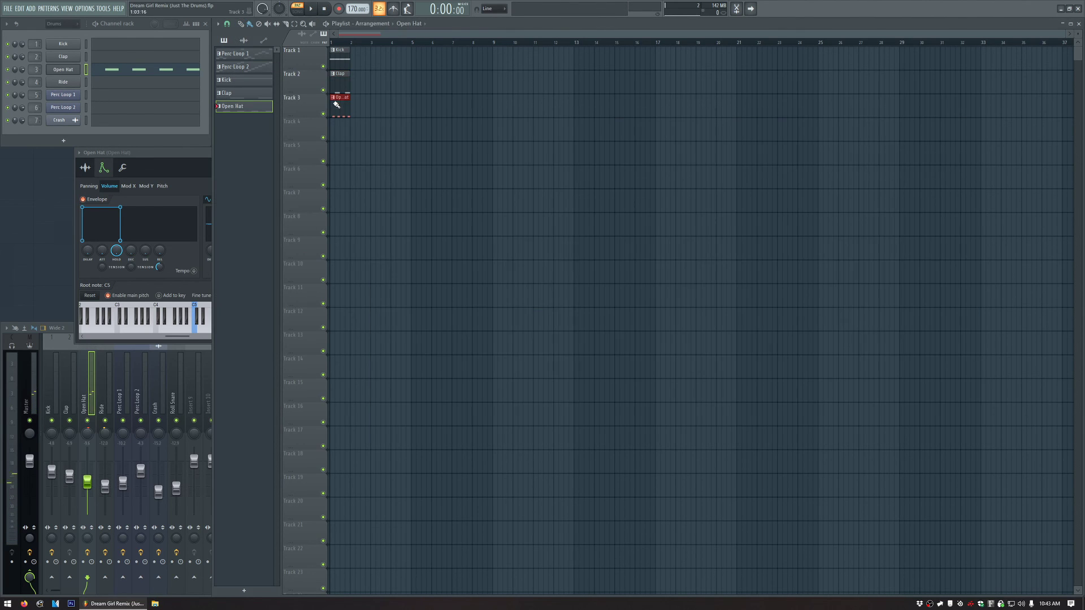
- Bring up the playlist and play the open hats back
key(F5)
click(310, 9)
drag(189, 156, 228, 160)
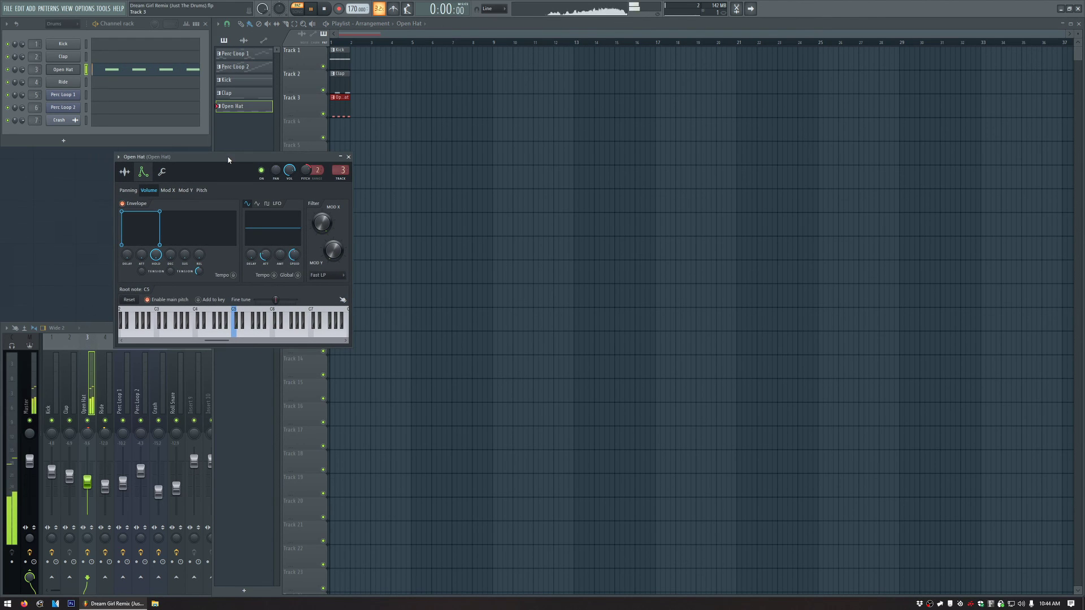
- Stop playback and choose a preset step value for the Open Hat envelope's HOLD time
key(space)
right_click(157, 260)
mouse_move(186, 271)
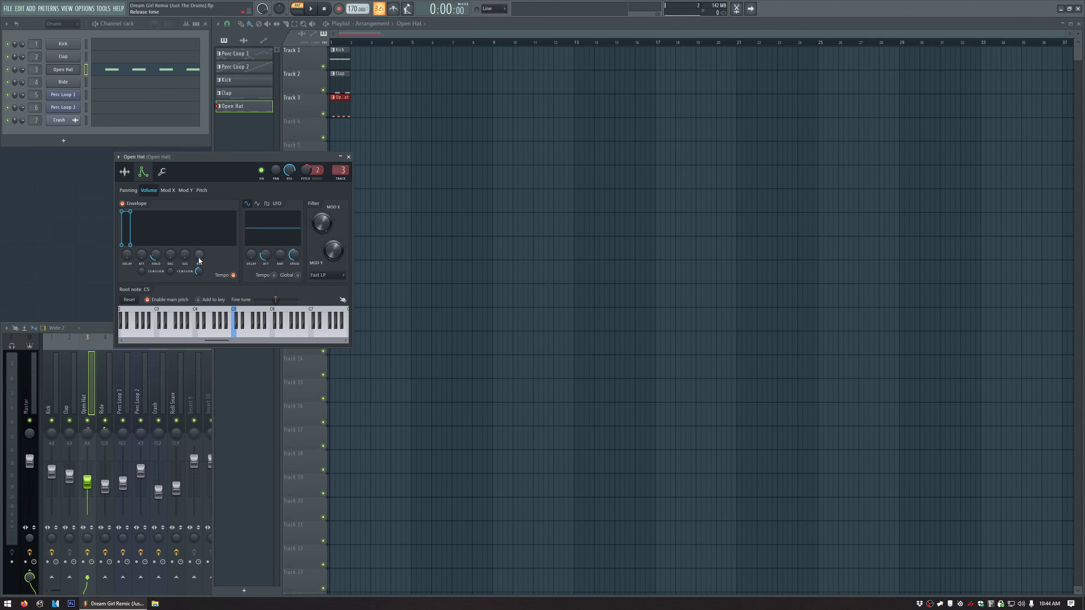
- Reopen the Open Hat piano roll and raise the REL knob while the pattern plays
click(166, 68)
drag(299, 157, 267, 168)
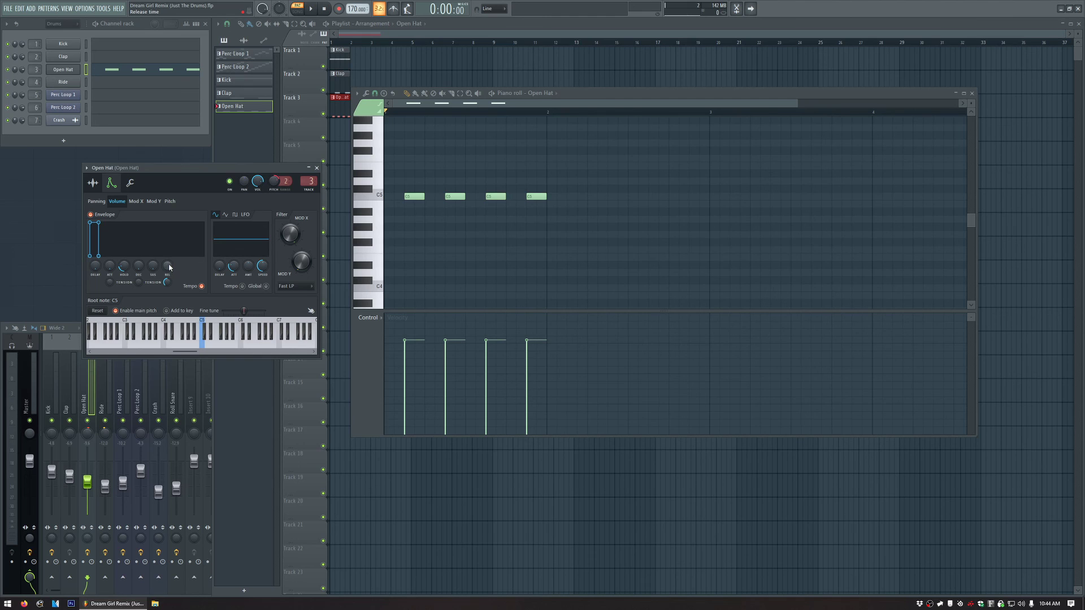
key(space)
drag(167, 266, 167, 249)
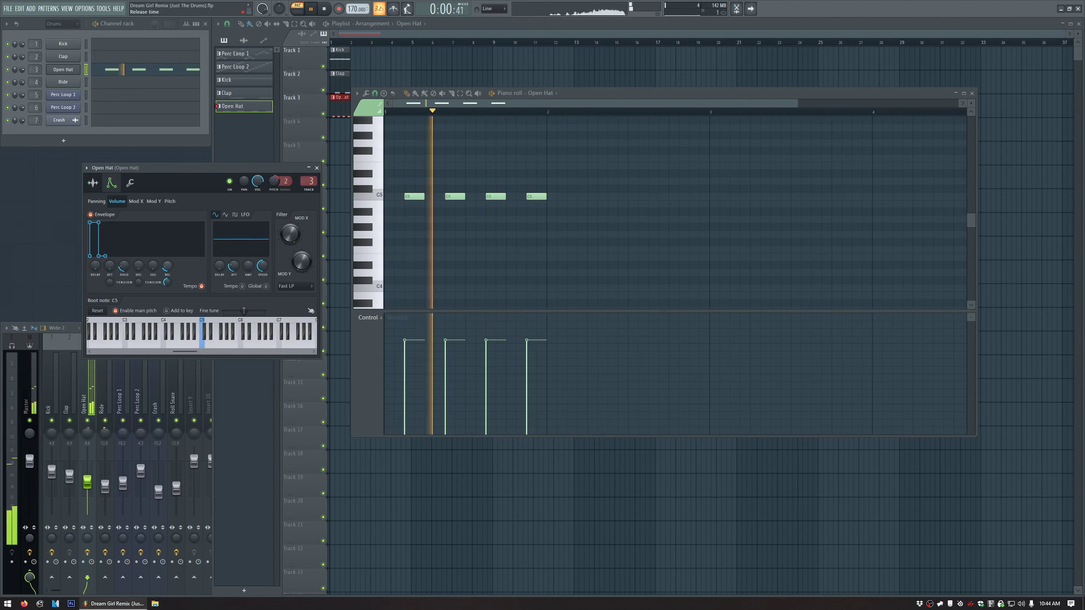
key(space)
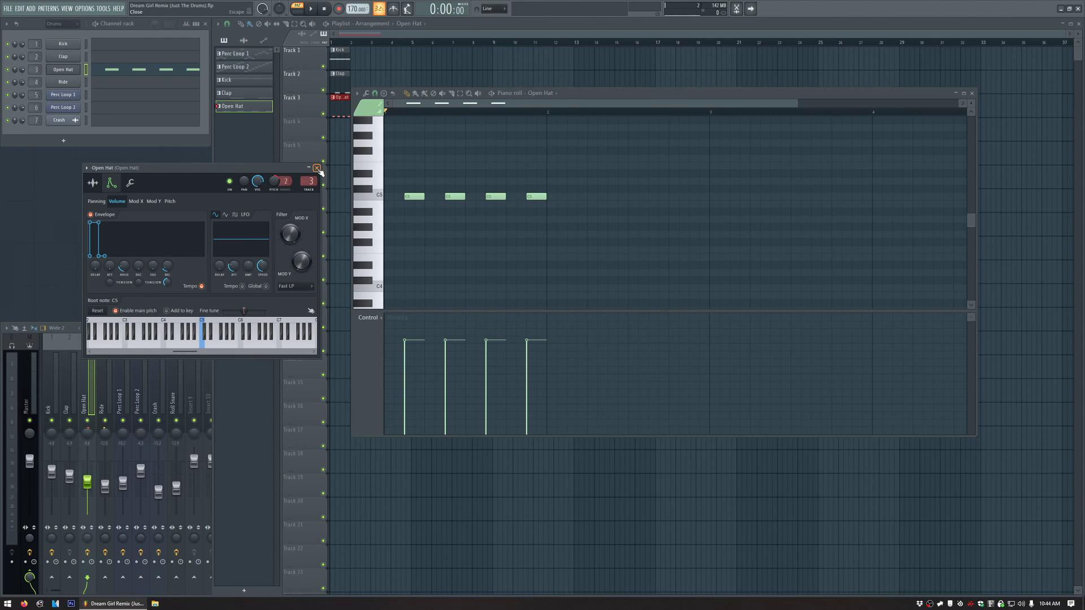
- Close the Open Hat channel settings and play the whole song in SONG mode
click(317, 168)
drag(623, 95, 391, 166)
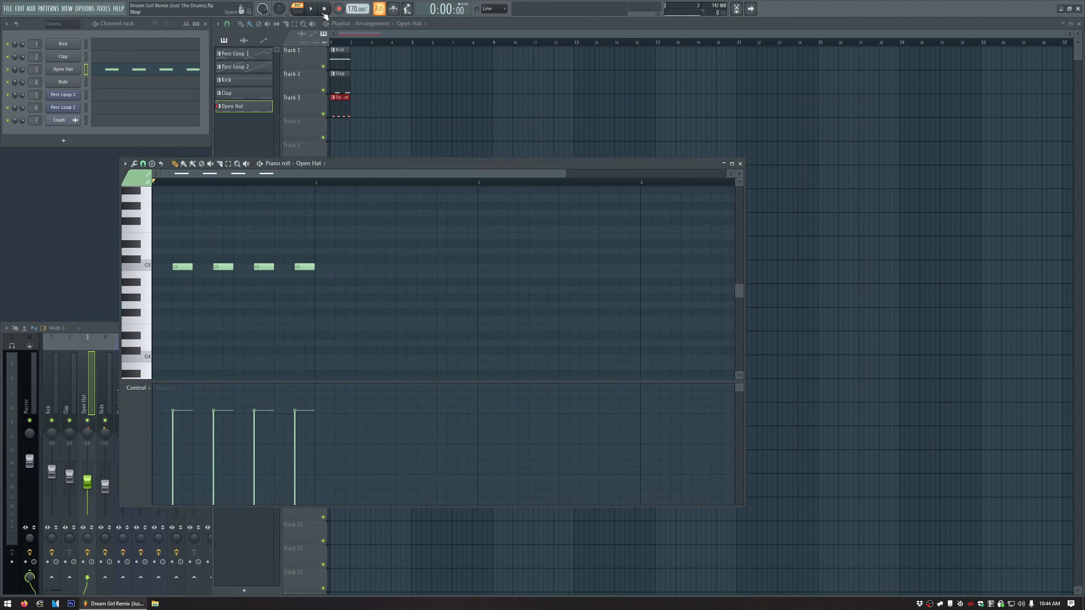
click(297, 10)
click(312, 9)
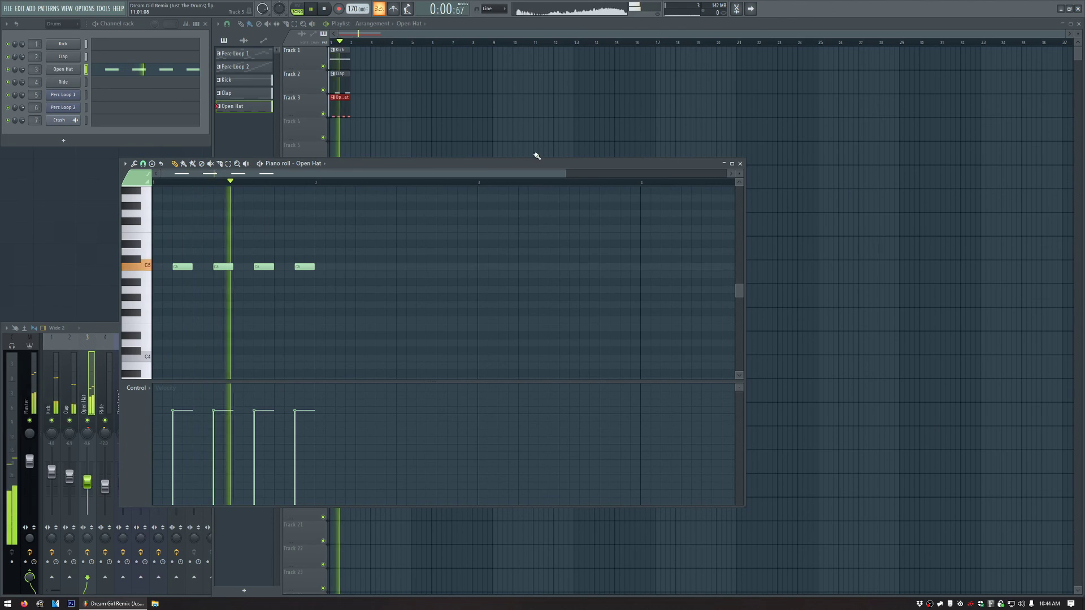
- Close the Open Hat settings and piano roll, stop playback, and select the Ride channel
click(62, 69)
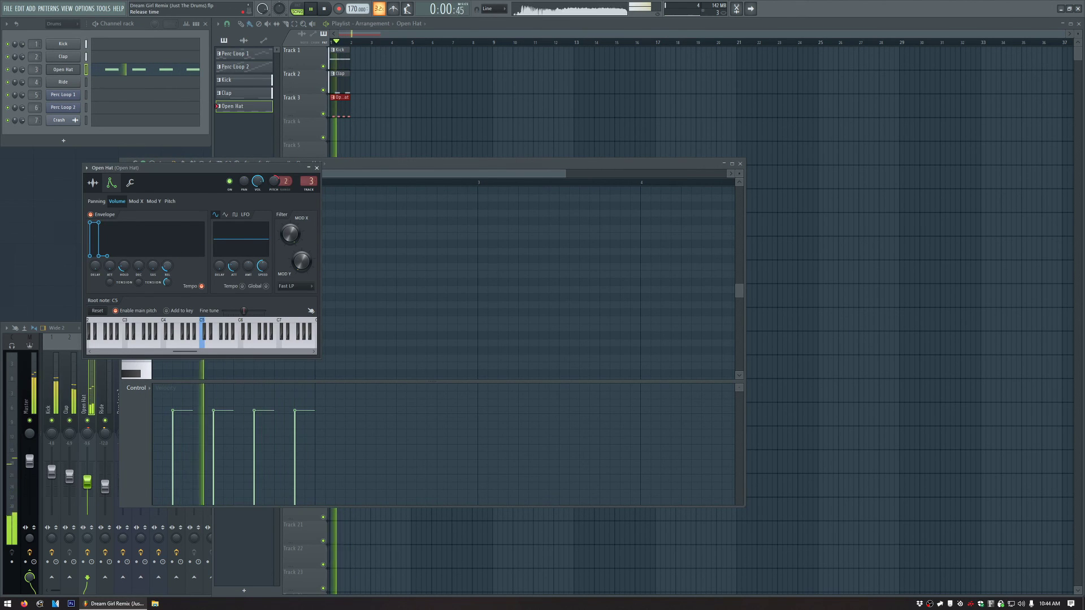
click(316, 167)
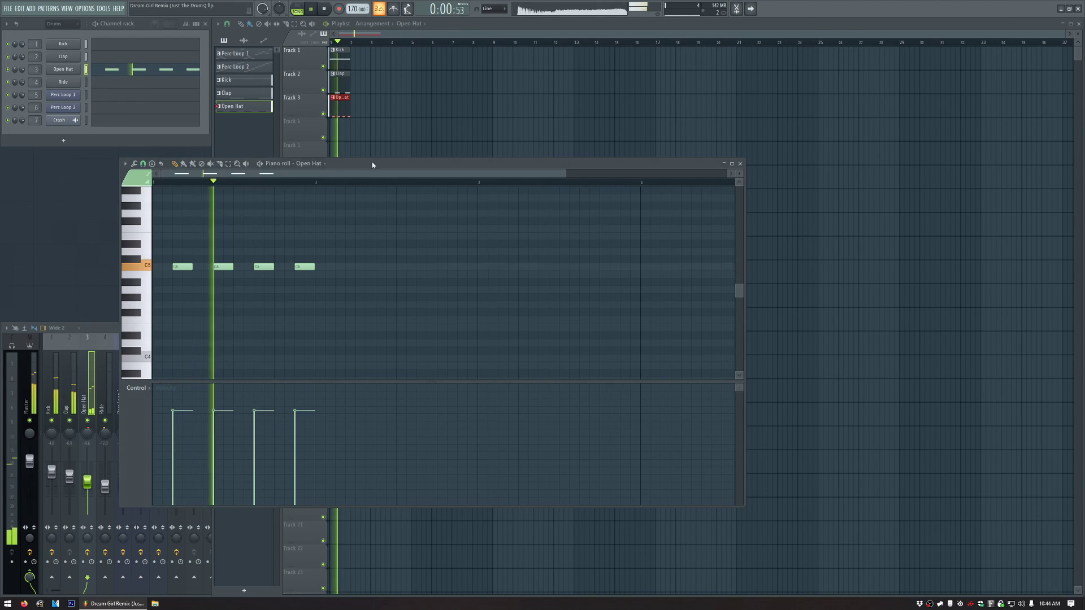
click(741, 163)
key(space)
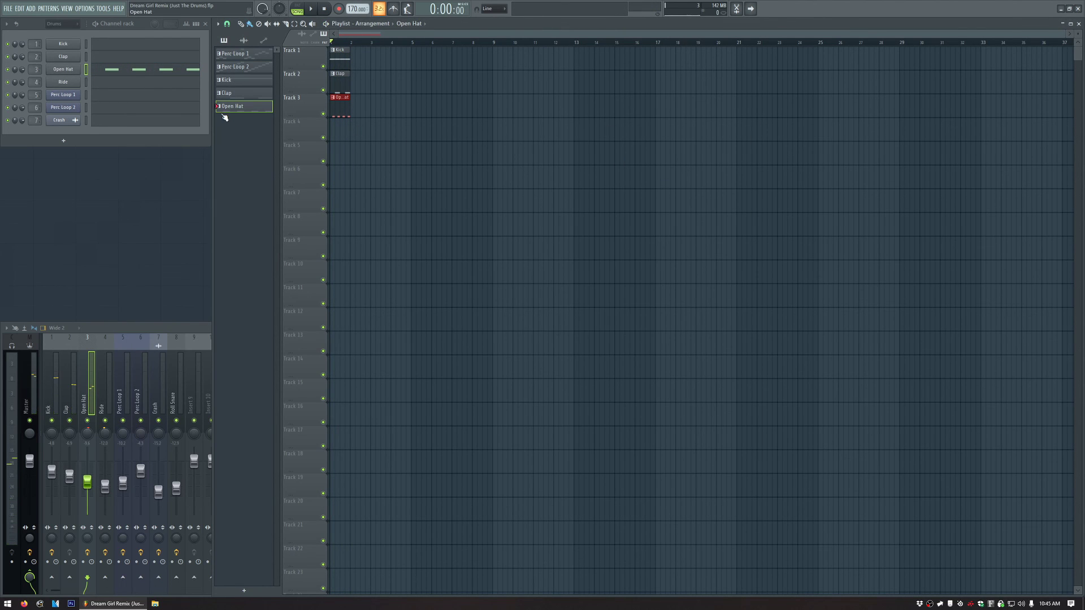
click(87, 83)
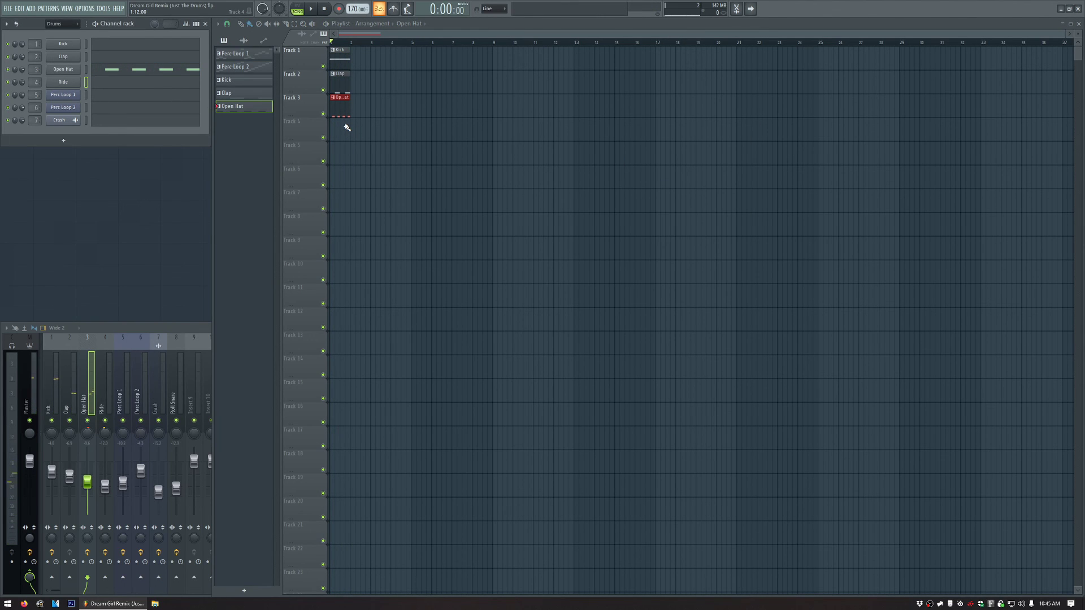
- Create a new pattern named Ride, then open and close the Ride channel settings
key(F4)
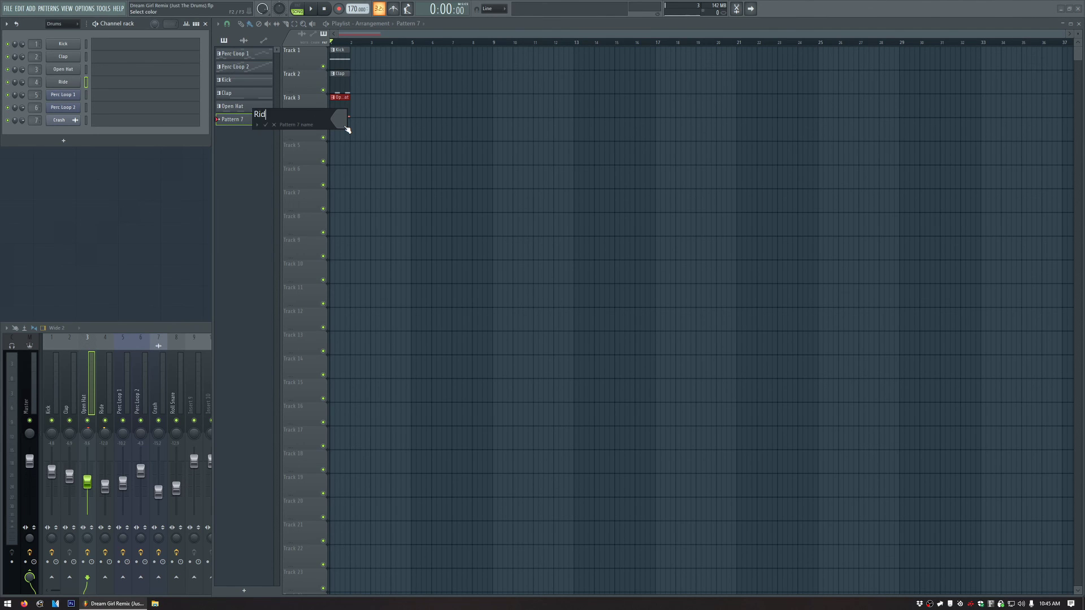
key(Return)
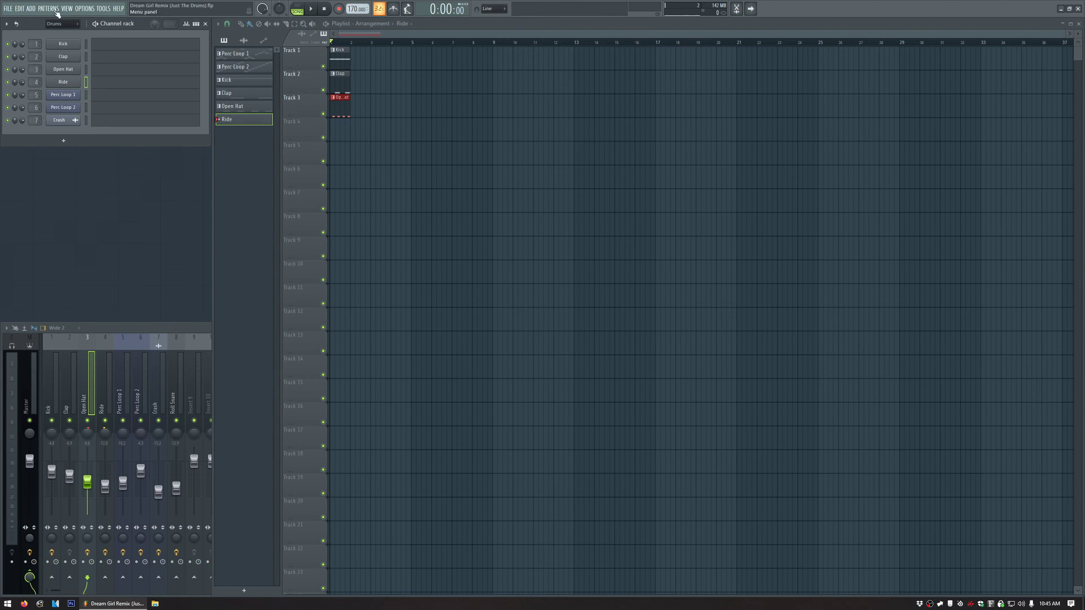
click(59, 83)
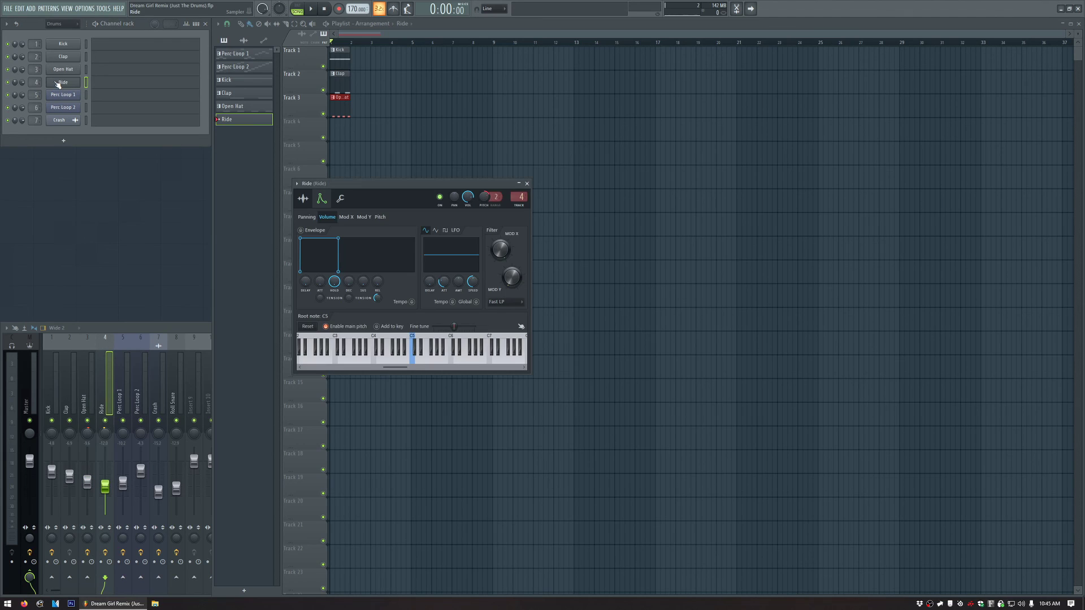
drag(380, 183, 247, 183)
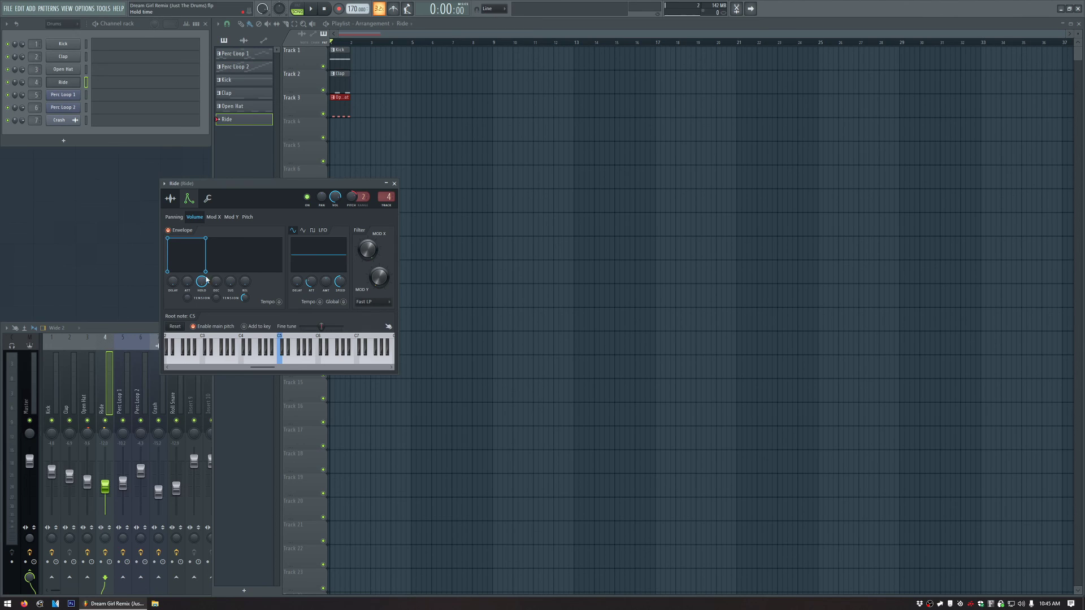
drag(206, 279, 204, 284)
click(394, 183)
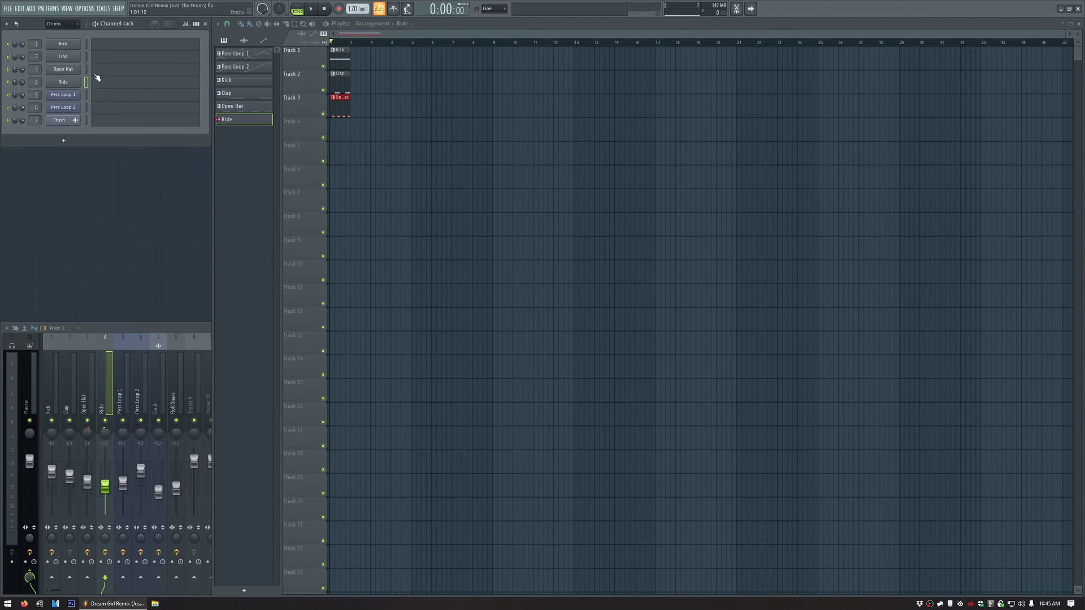
- Draw four back-to-back one-beat C5 notes in the Ride pattern's piano roll
click(109, 86)
click(166, 268)
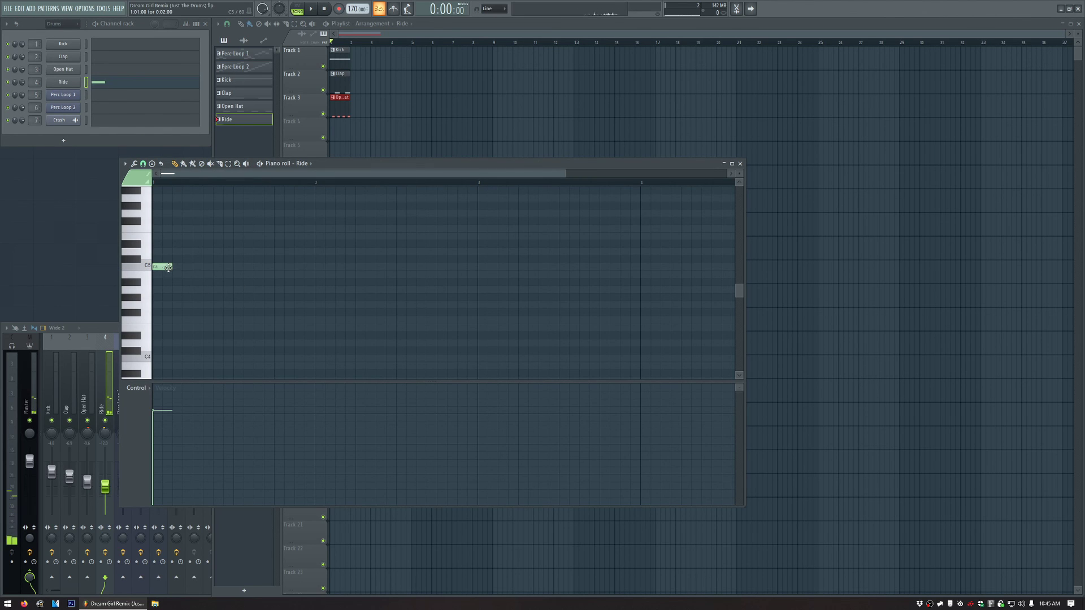
drag(173, 268, 276, 269)
click(199, 267)
click(244, 266)
click(285, 267)
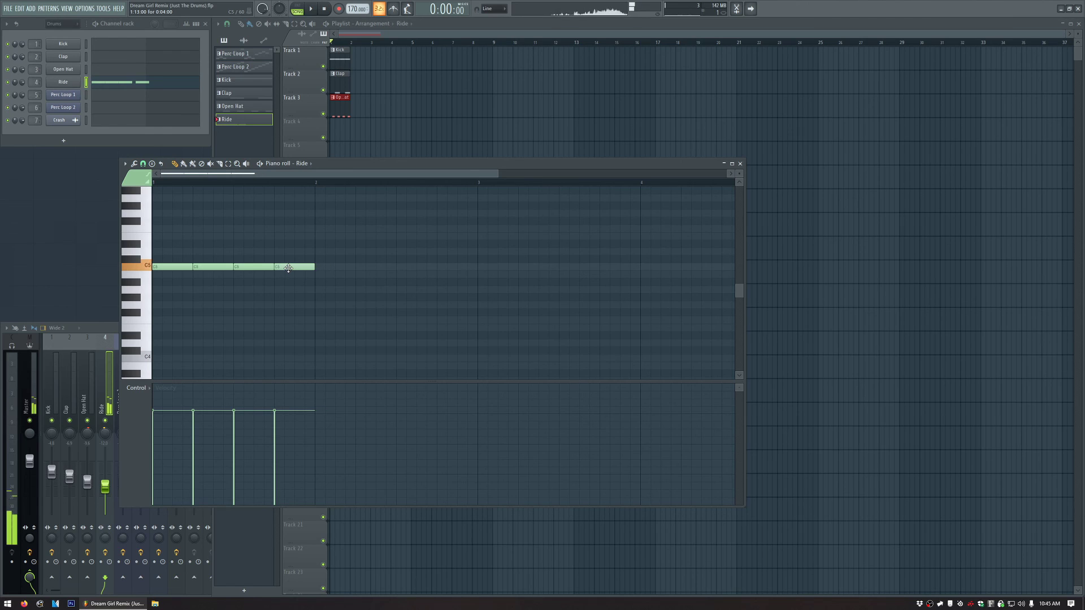
click(68, 83)
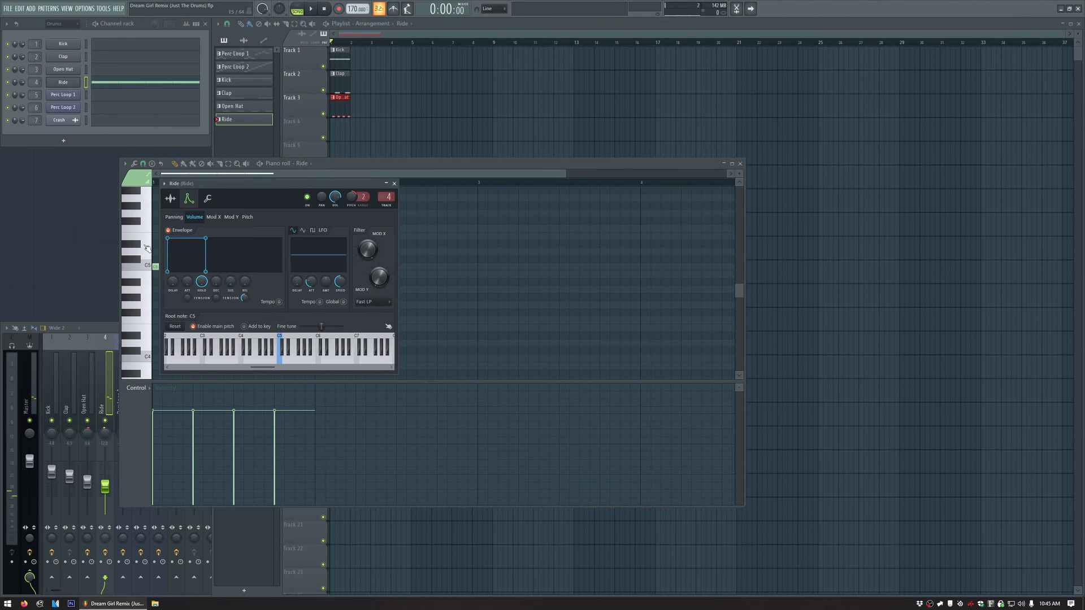
- Try a longer attack on the Ride volume envelope and audition it
right_click(189, 286)
click(219, 381)
mouse_move(187, 281)
mouse_down()
mouse_move(187, 269)
mouse_move(187, 279)
mouse_up()
key(space)
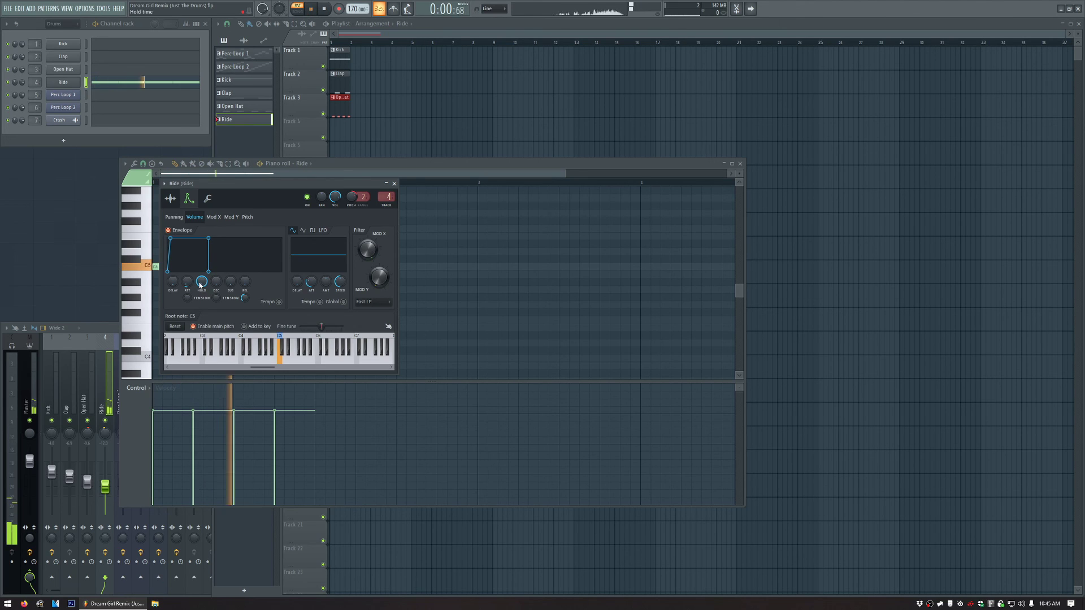
drag(187, 281, 187, 284)
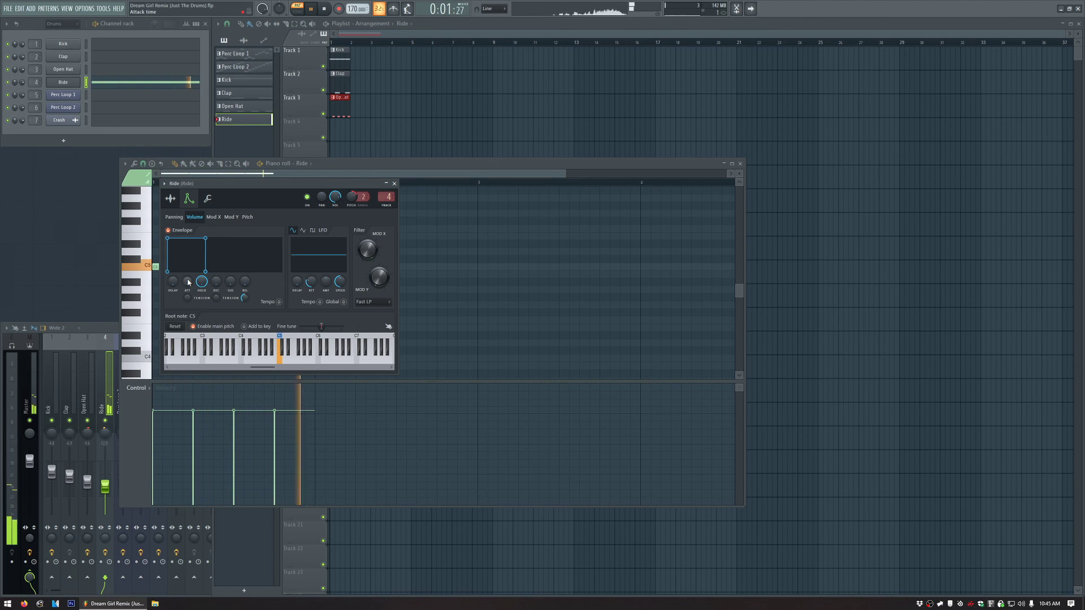
key(space)
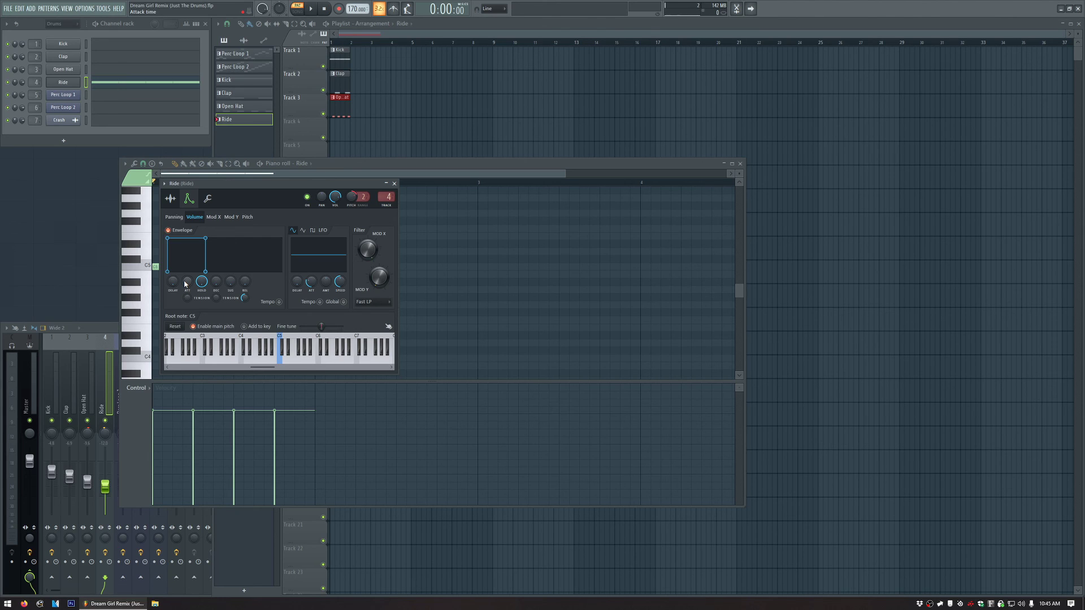
- Set the Ride envelope attack to exactly 0%, audition, and close the channel settings
right_click(186, 284)
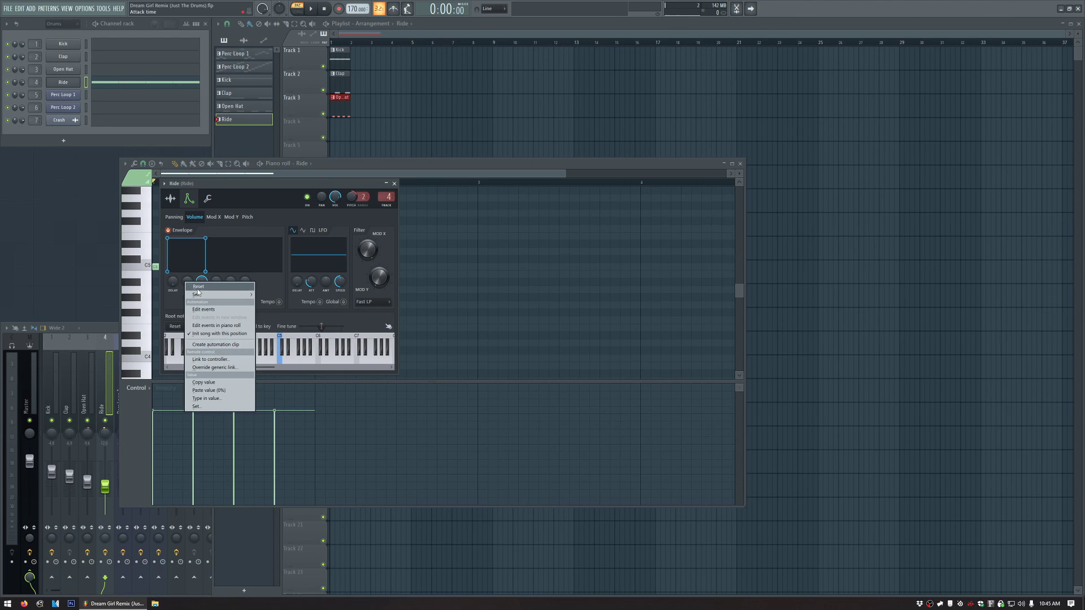
click(229, 392)
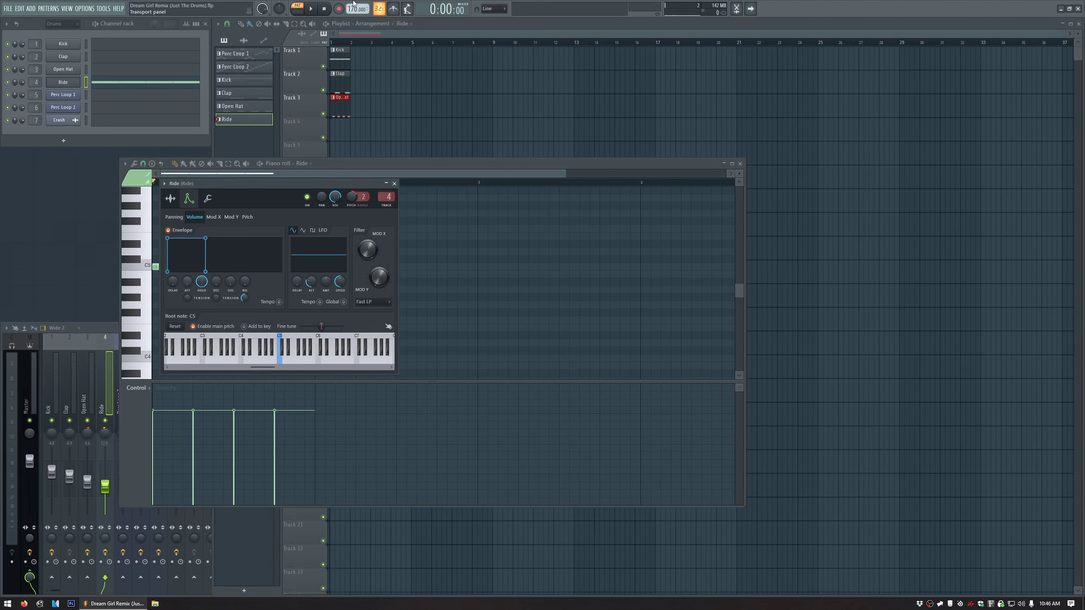
key(space)
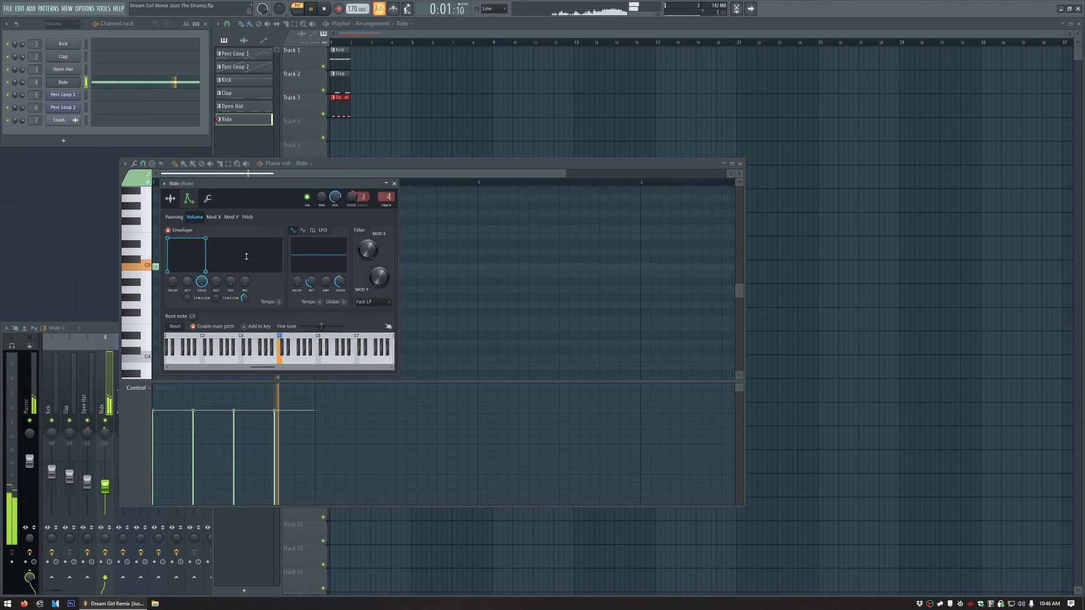
click(501, 161)
key(space)
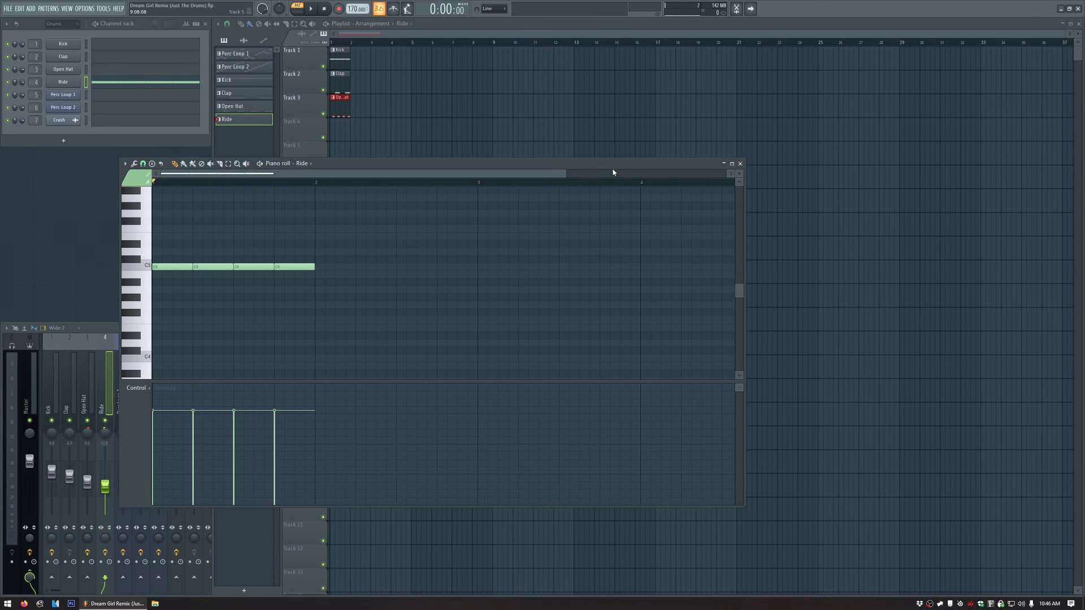
- Place the Ride pattern at bar 1 of Track 4 and toggle the Ride channel's Cut itself
click(740, 163)
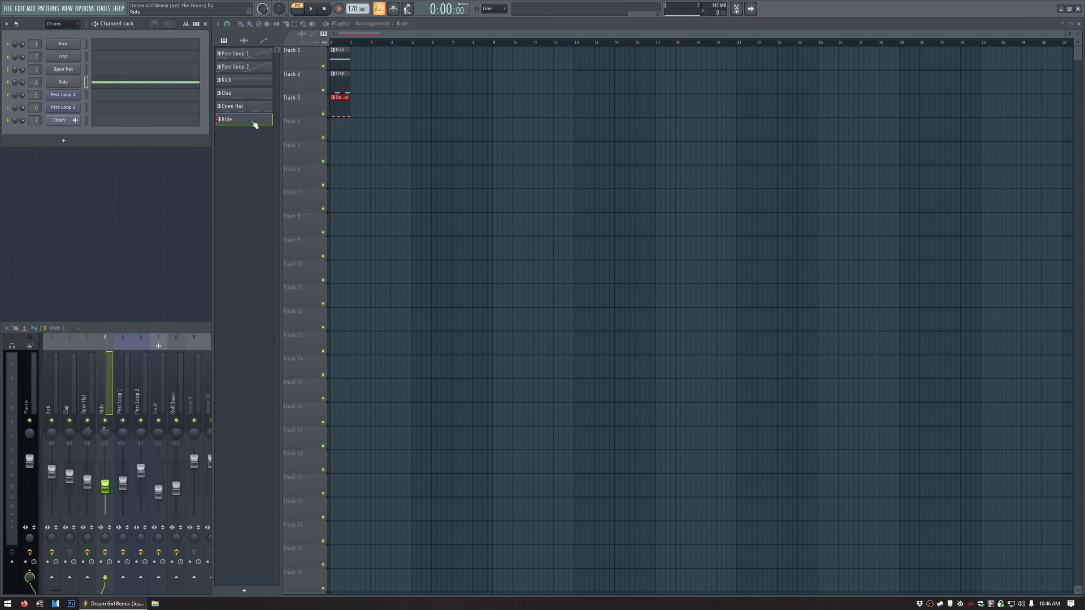
click(340, 125)
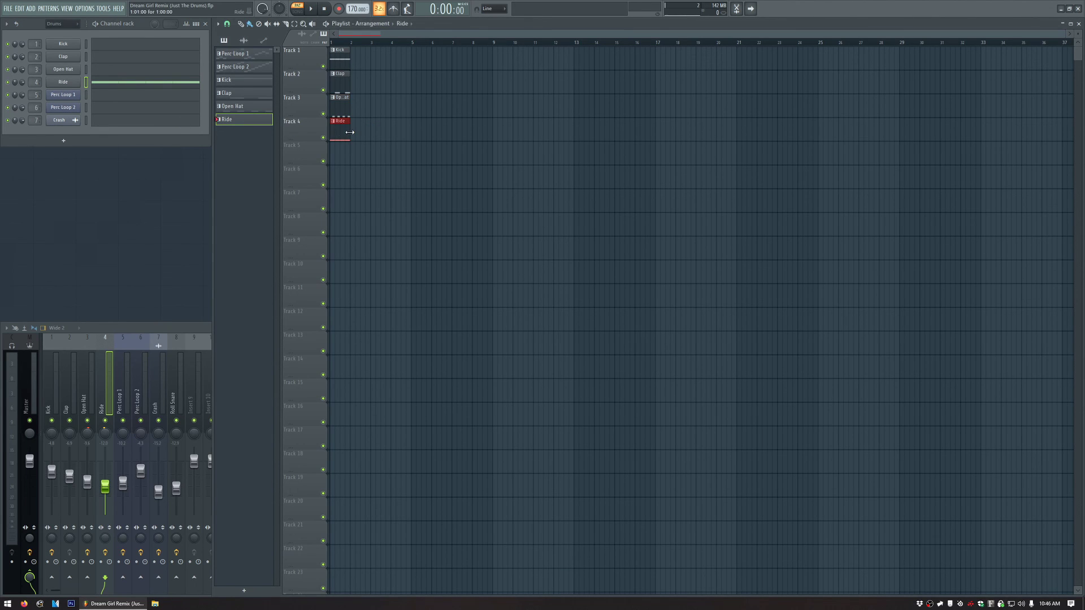
right_click(64, 86)
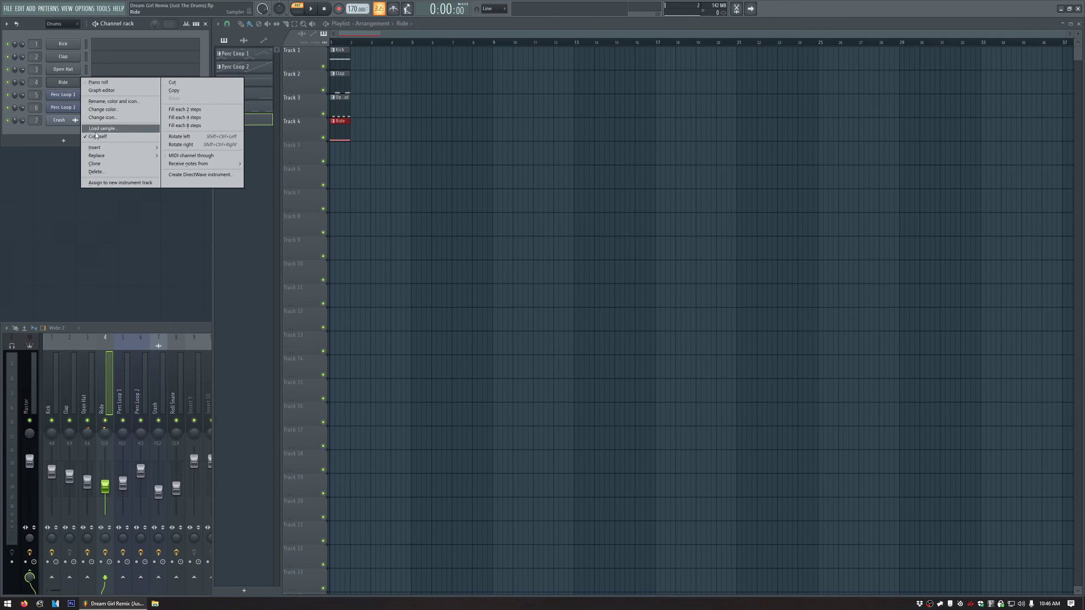
click(61, 133)
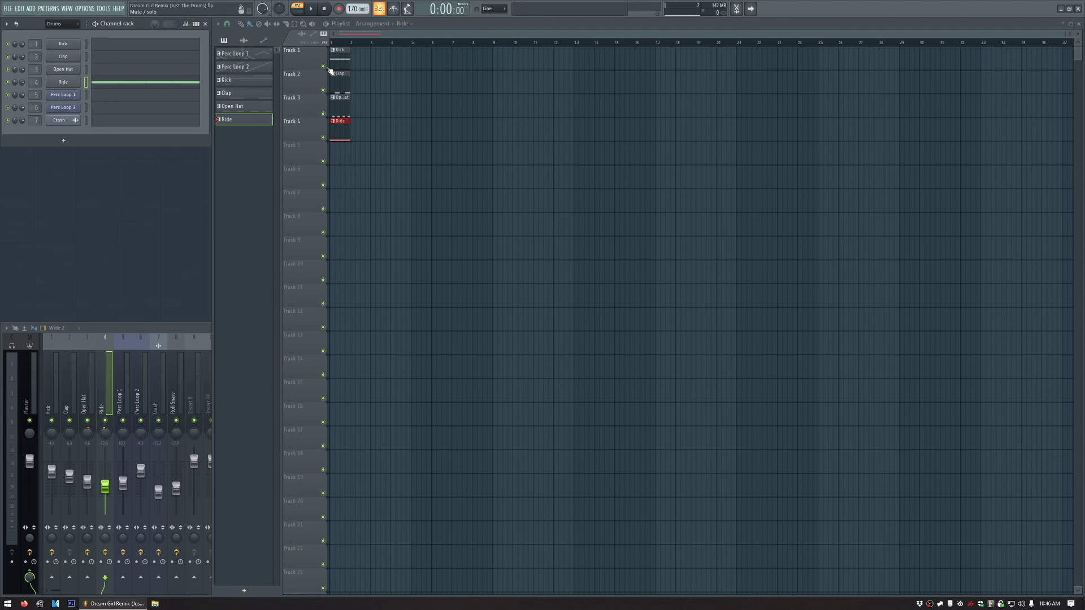
- Play the whole arrangement in SONG mode
click(297, 11)
click(311, 10)
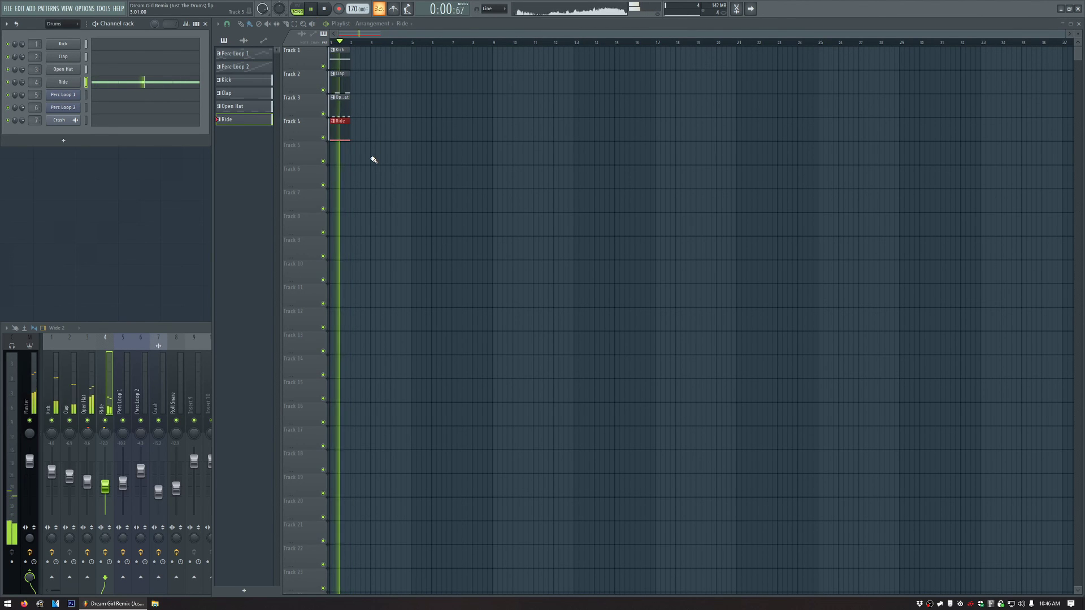
key(space)
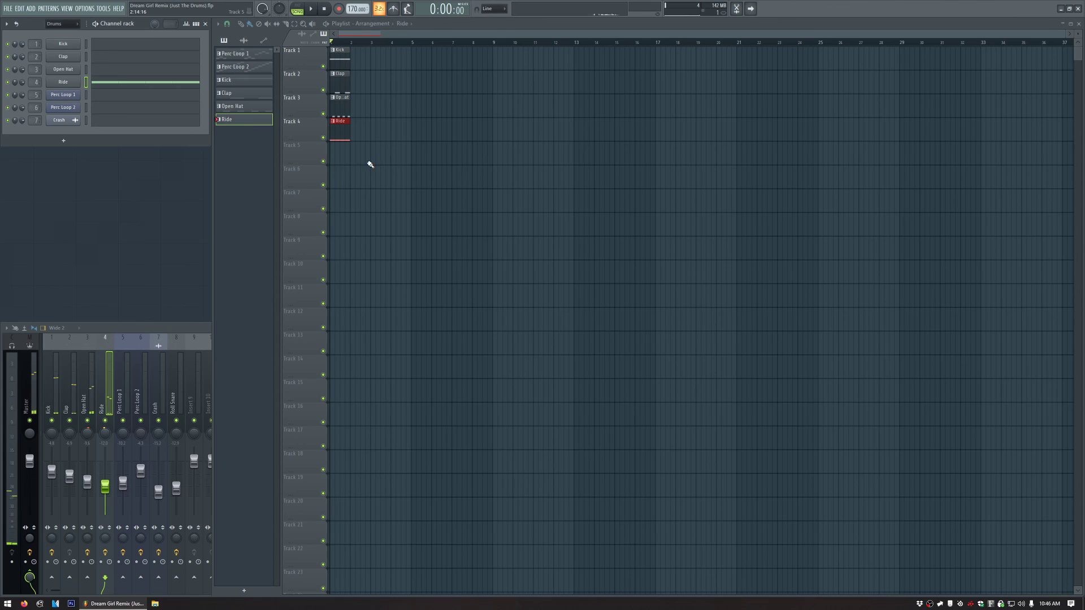
- Pick the Crash audio clip and repeat all four drum clips out to eight bars
click(245, 41)
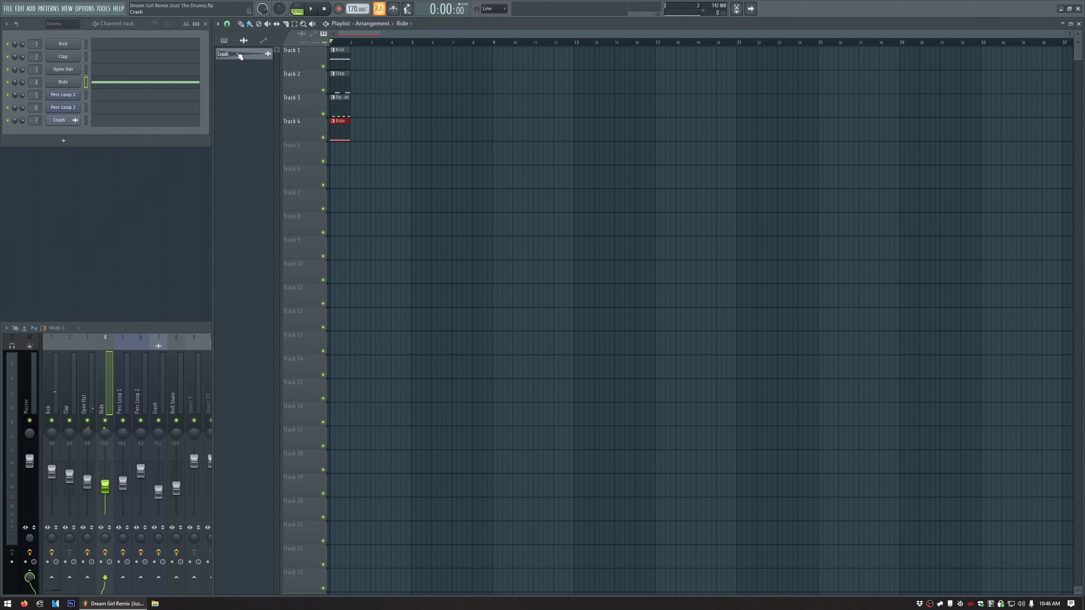
click(237, 55)
drag(370, 49, 330, 140)
key(ctrl+b)
key(ctrl+b)
key(ctrl+b)
key(ctrl+b)
key(ctrl+b)
key(ctrl+b)
key(ctrl+b)
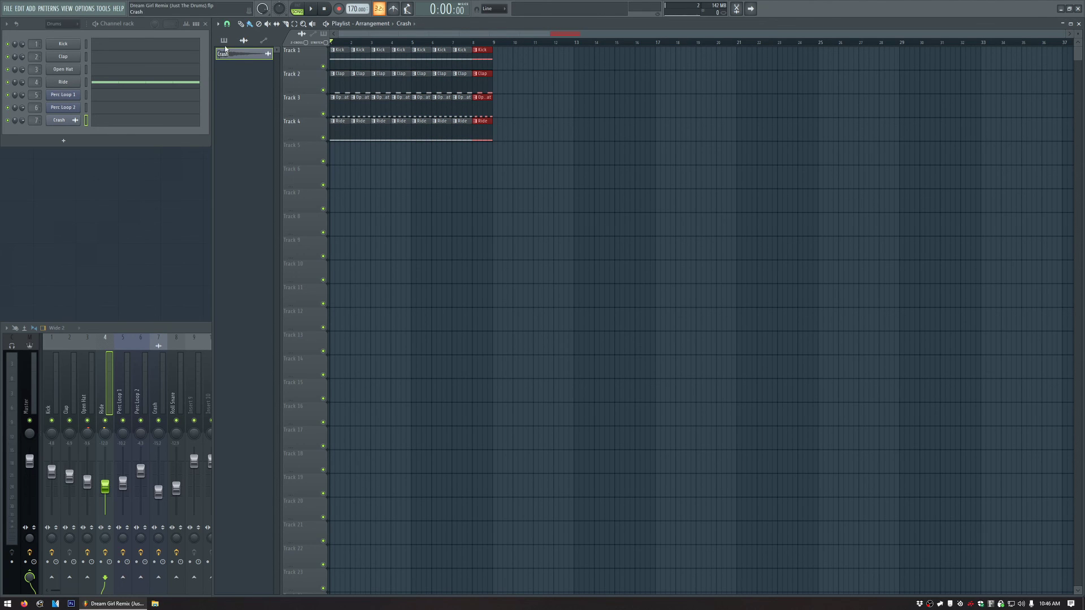
- Place Crash clips at bar 1 of Track 5 and at several later bars
click(344, 152)
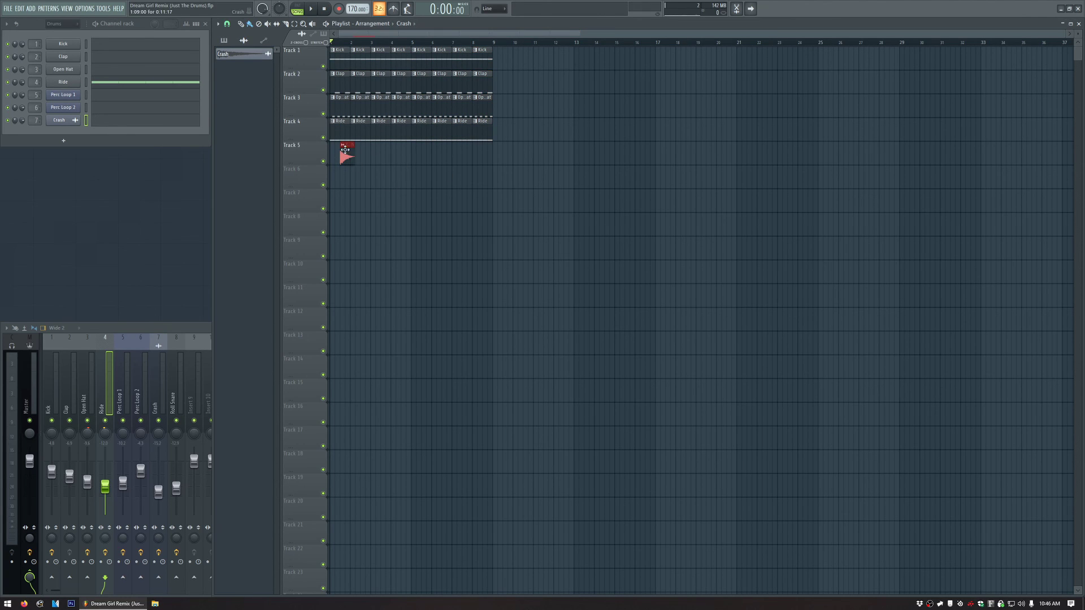
drag(344, 151, 336, 151)
click(417, 151)
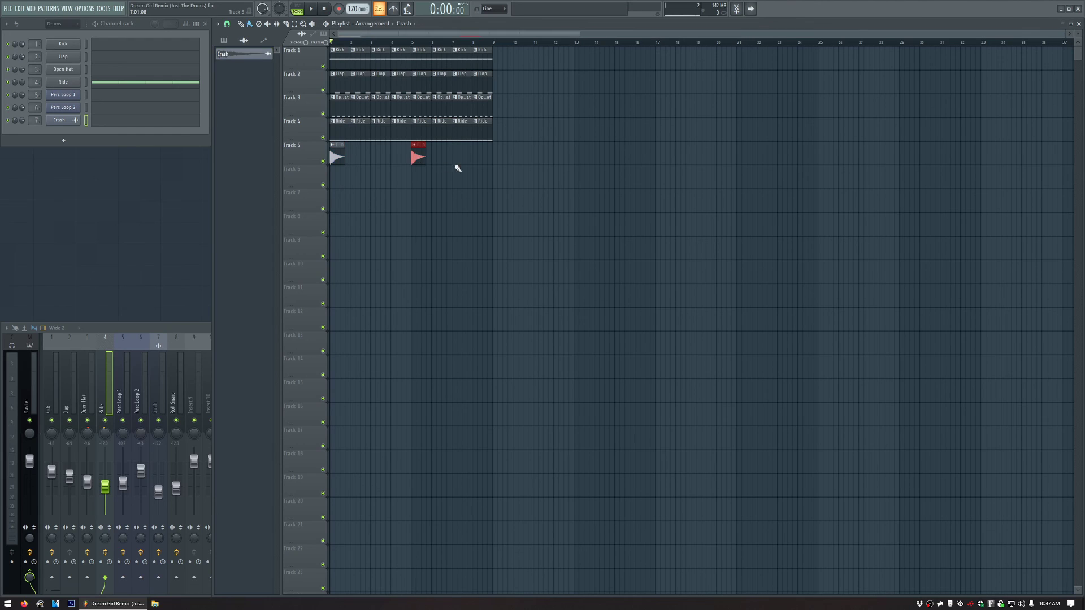
click(467, 177)
click(510, 148)
click(547, 150)
click(568, 177)
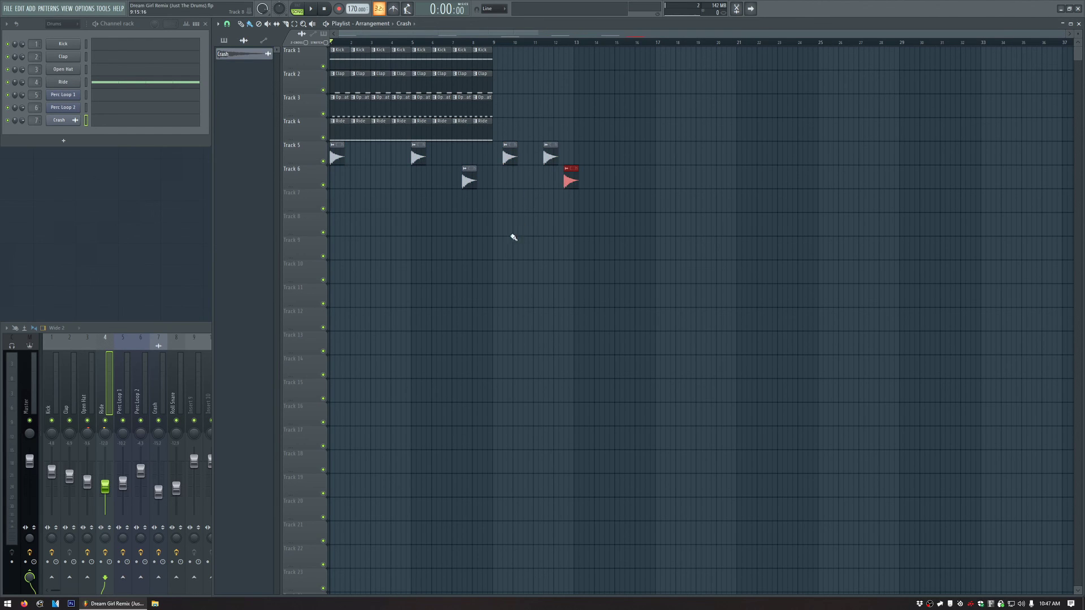
- Delete the five extra Crash clips, keeping only the one at bar 1
right_click(569, 180)
right_click(550, 156)
right_click(467, 180)
right_click(510, 156)
right_click(418, 156)
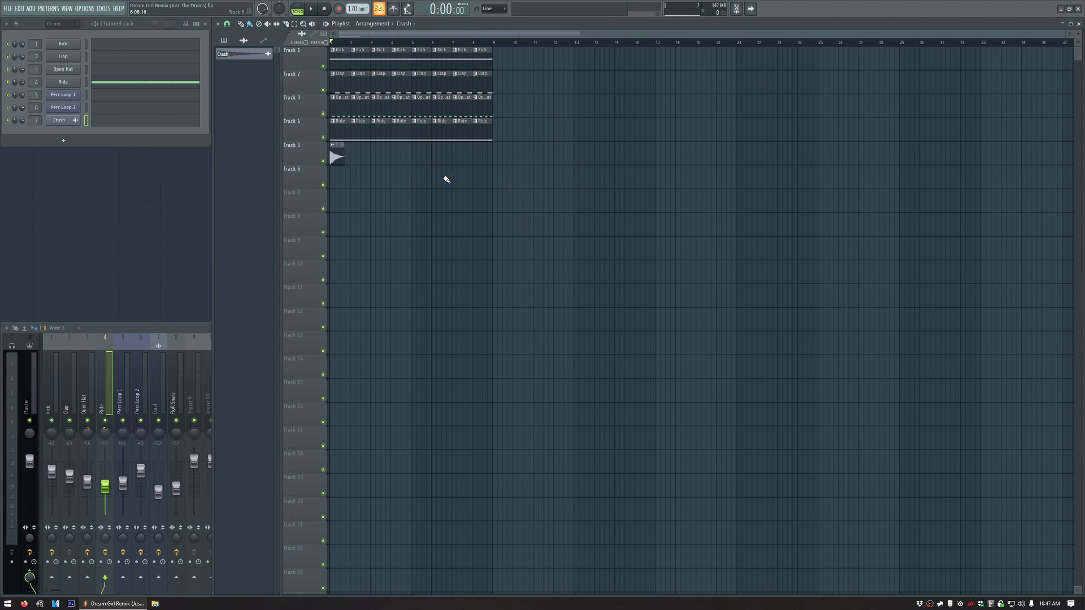
- Play the arrangement and move the Crash clip down to Track 7
click(310, 9)
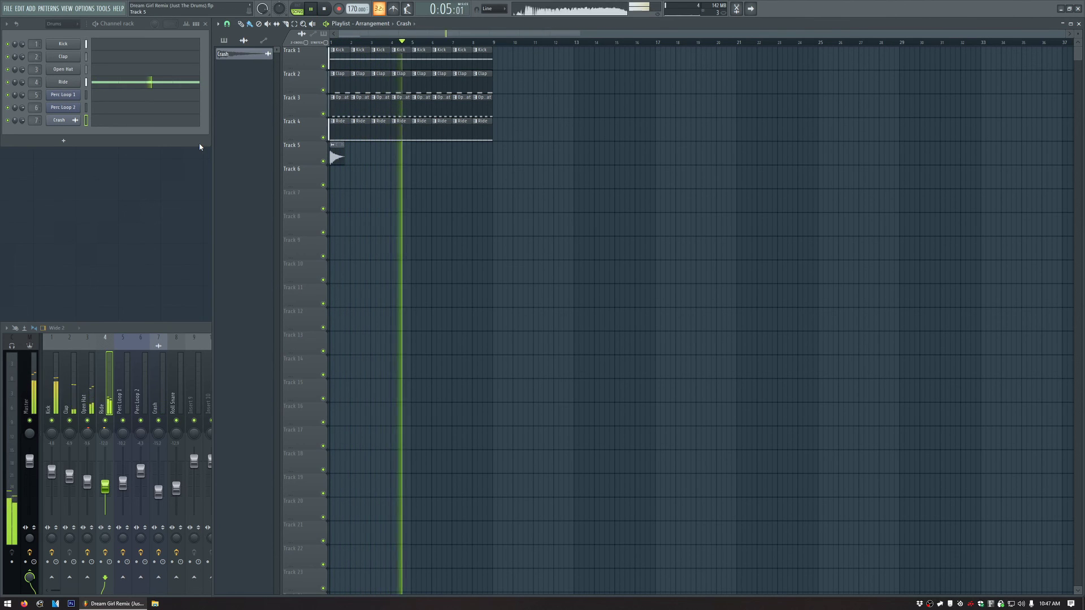
drag(297, 155, 297, 200)
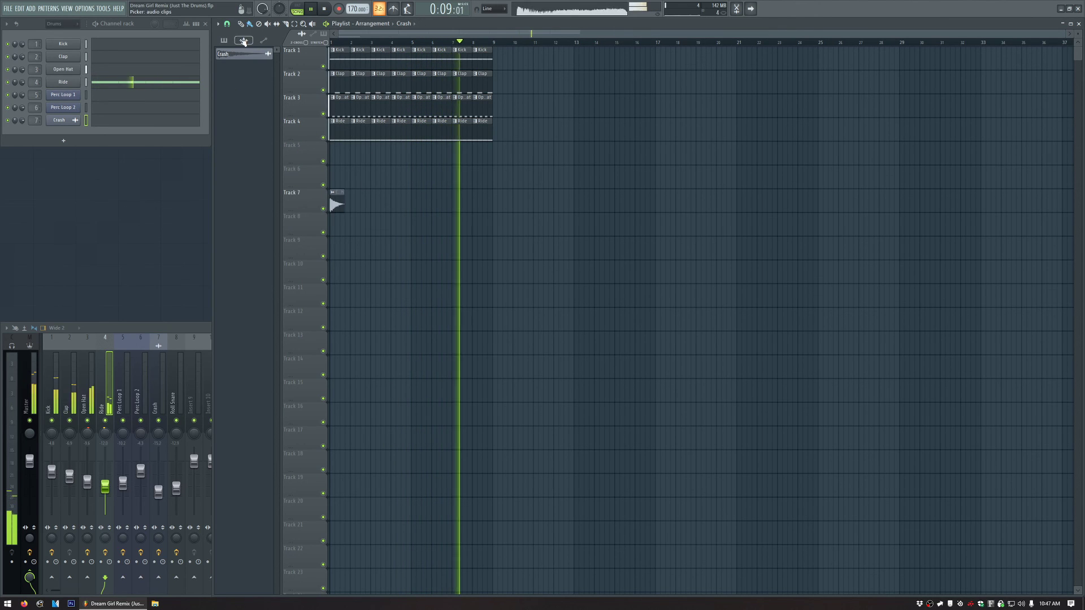
click(224, 40)
key(space)
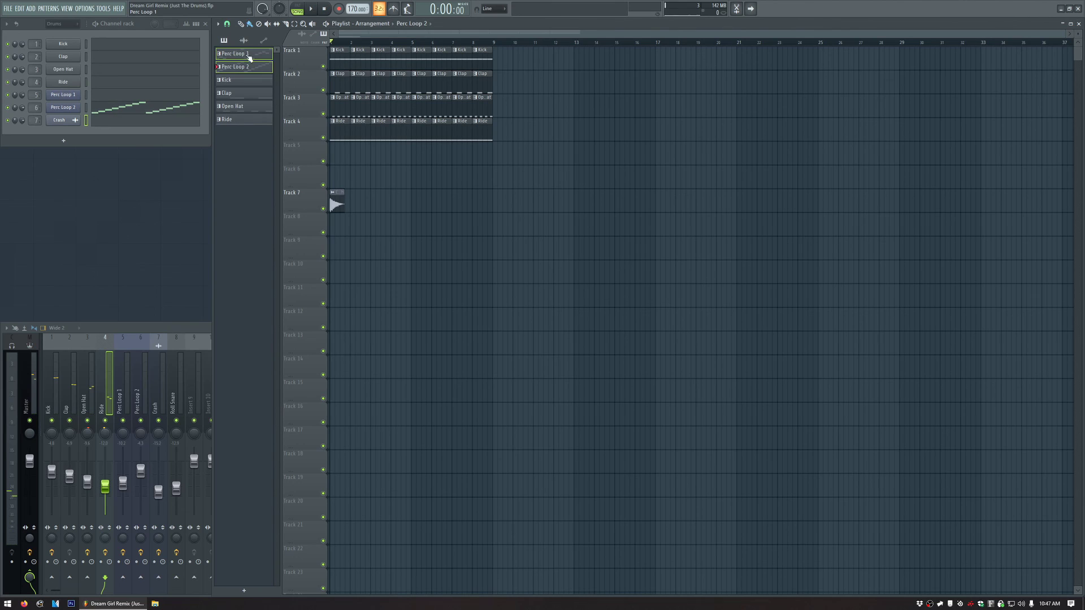
- Add Perc Loop 1 and 2 on Tracks 5 and 6, repeated up to bar 9, and play the song
drag(249, 58, 333, 155)
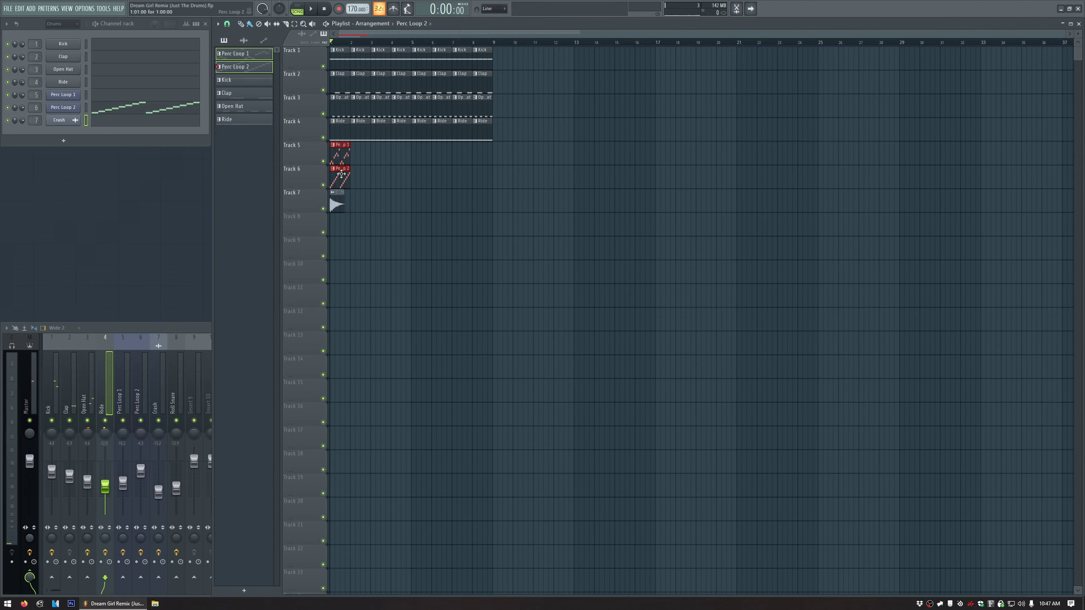
key(ctrl+b)
key(ctrl+b)
key(ctrl+b)
key(ctrl+b)
key(ctrl+b)
key(ctrl+b)
key(ctrl+b)
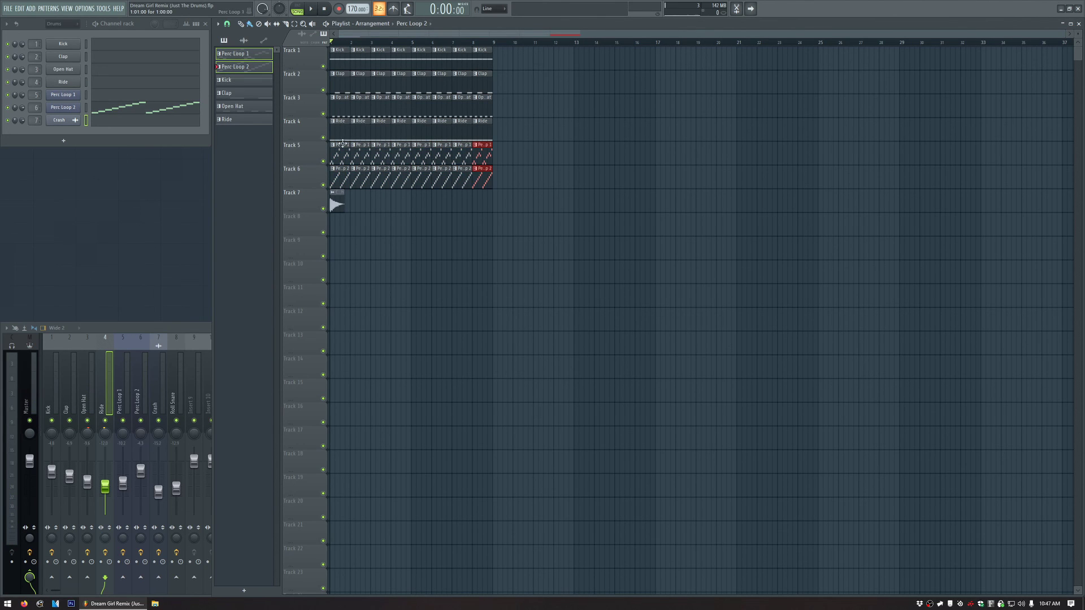
click(311, 9)
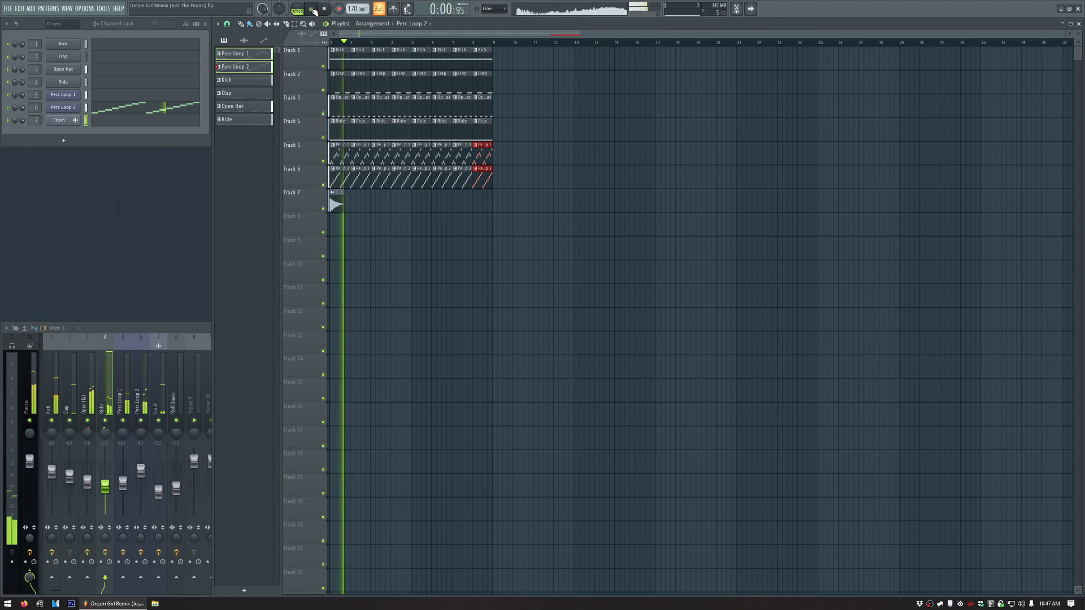
click(528, 145)
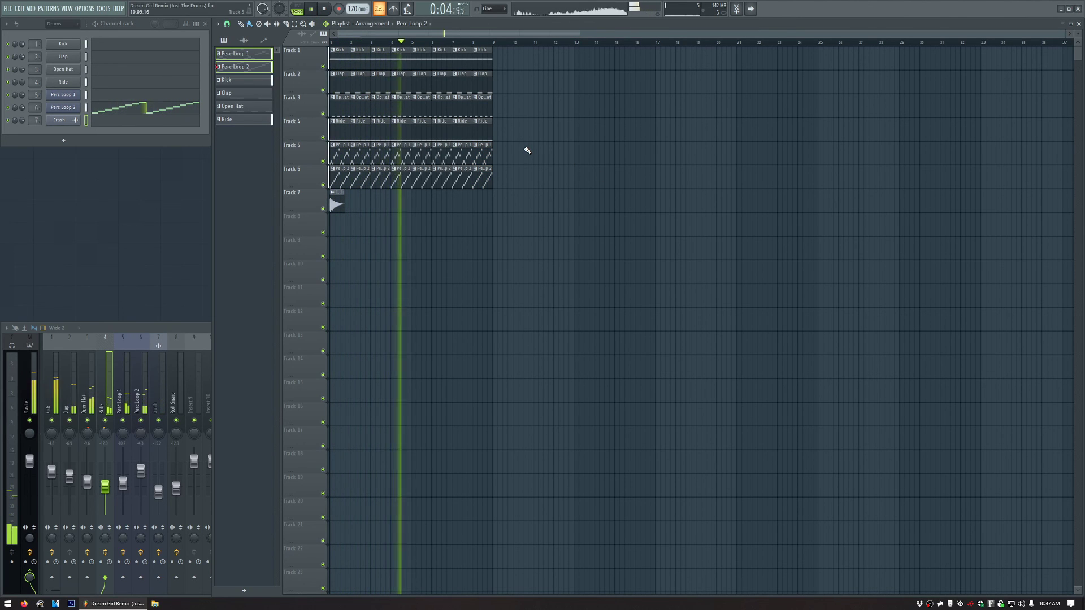
key(space)
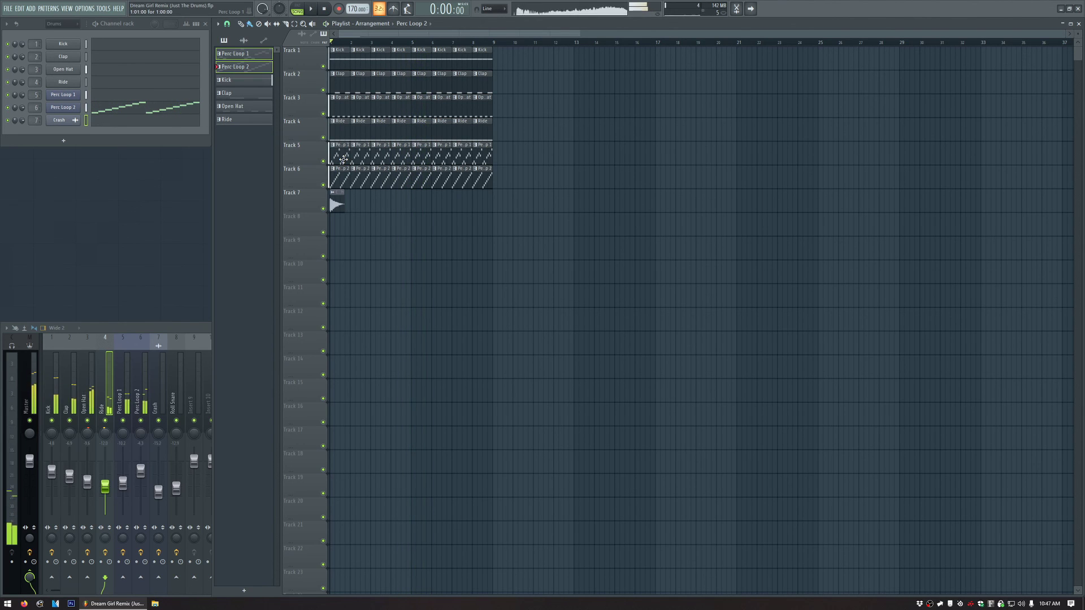
- Play Perc Loop 1 alone in PAT mode, then switch to Perc Loop 2
click(343, 159)
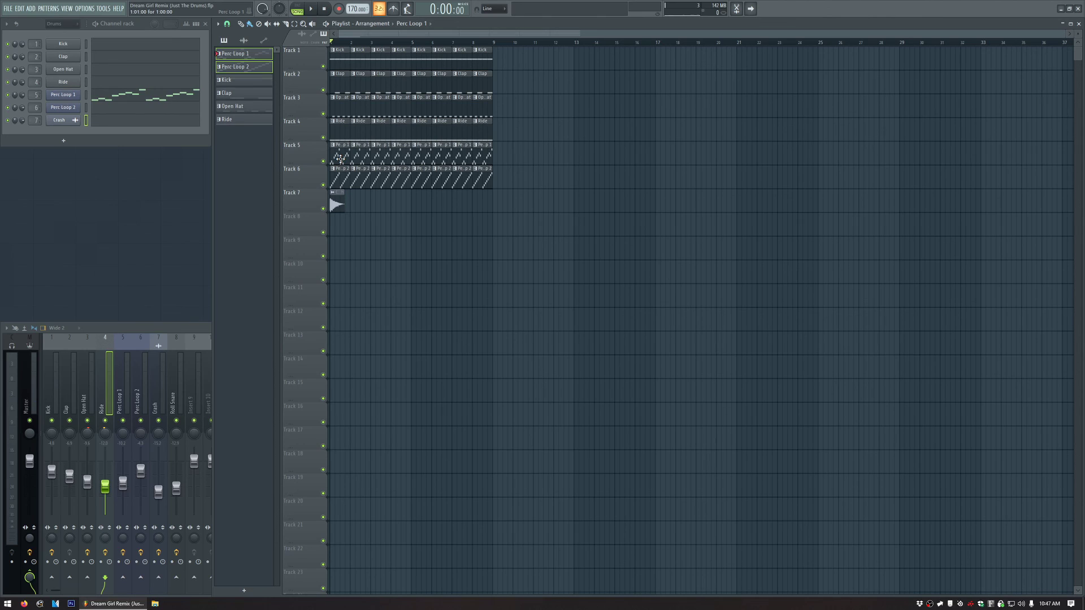
click(297, 7)
click(311, 9)
click(243, 67)
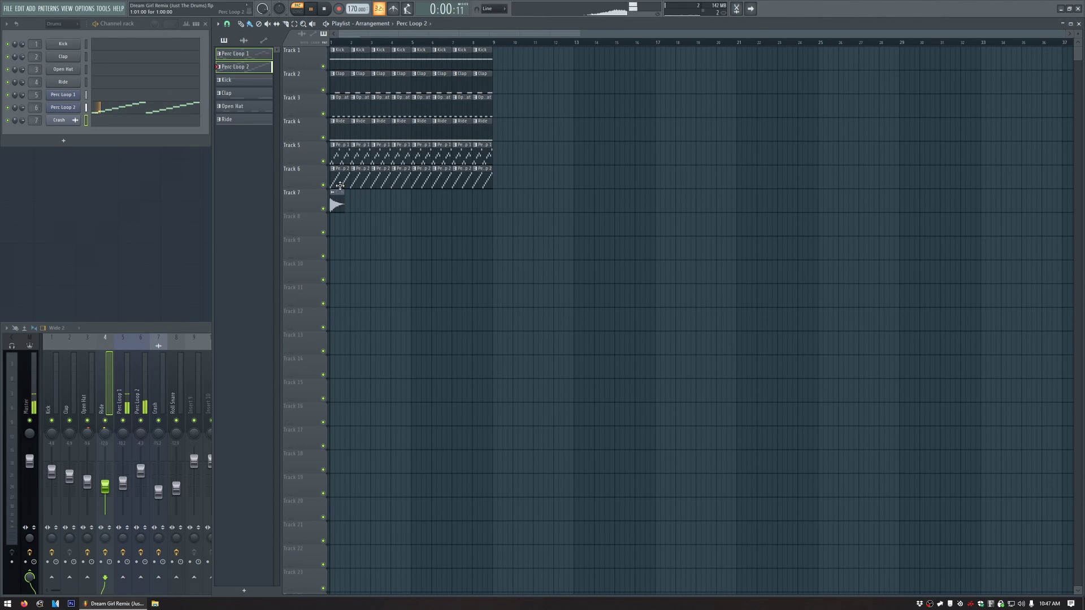
- Stop playback and turn down Perc Loop 2's volume envelope attack and release to near zero
key(space)
click(70, 108)
click(78, 120)
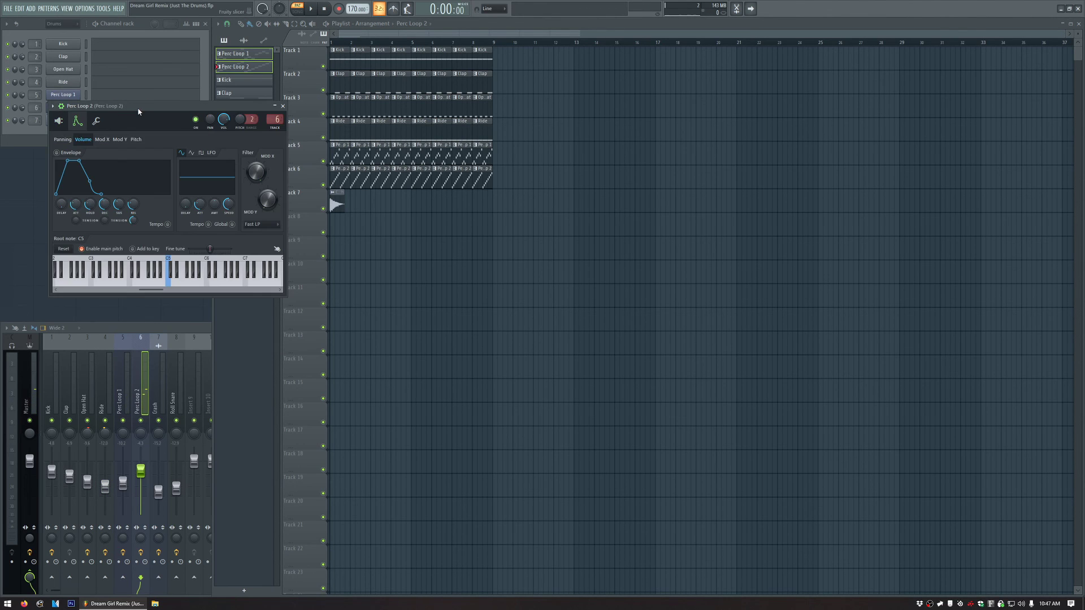
drag(143, 108, 188, 112)
mouse_move(120, 208)
mouse_down()
mouse_move(120, 217)
mouse_move(180, 209)
mouse_move(148, 222)
mouse_move(135, 195)
mouse_up()
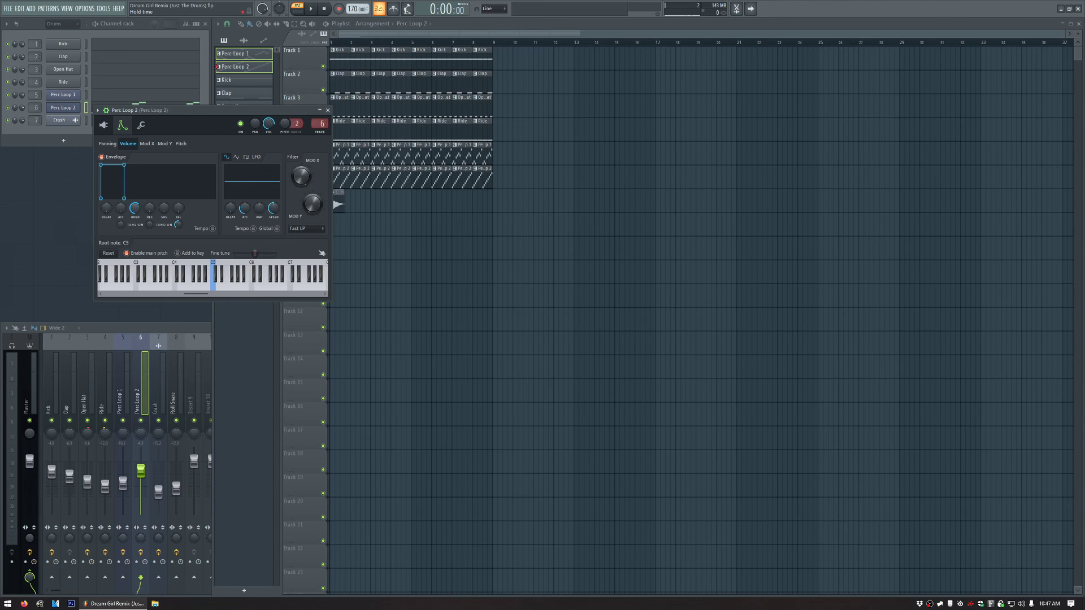
drag(181, 110, 172, 158)
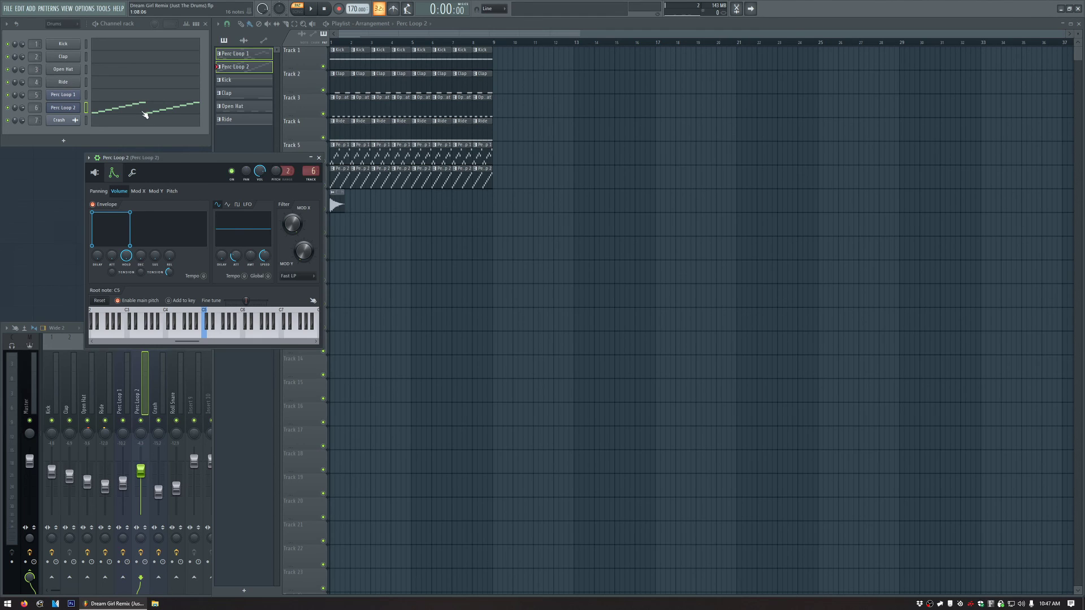
drag(202, 161, 186, 164)
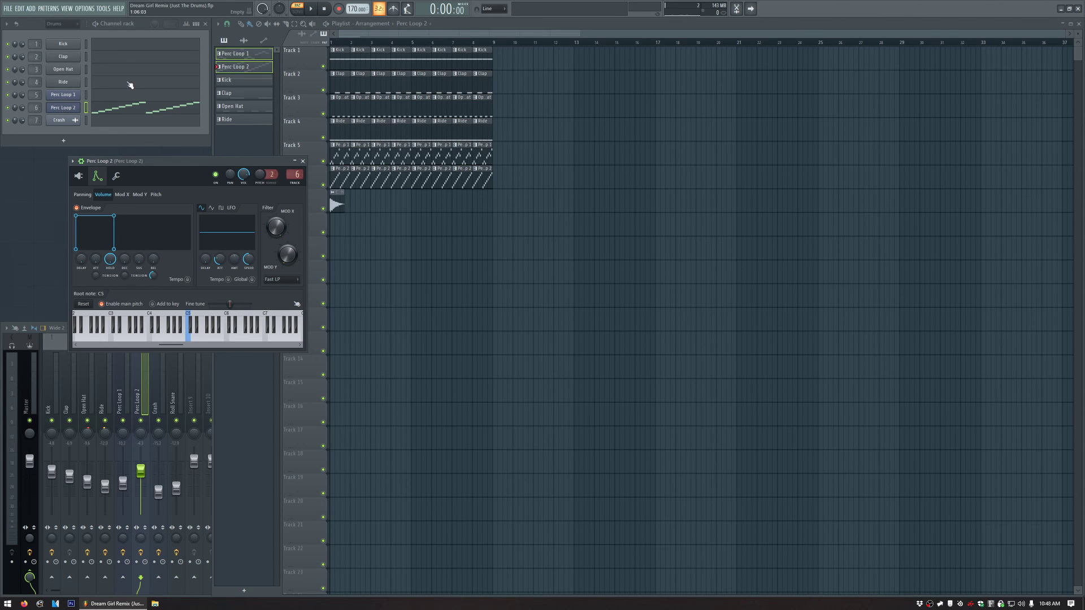
- Open Perc Loop 2 in the piano roll and resize all slice notes into short blocks during playback
click(146, 112)
key(space)
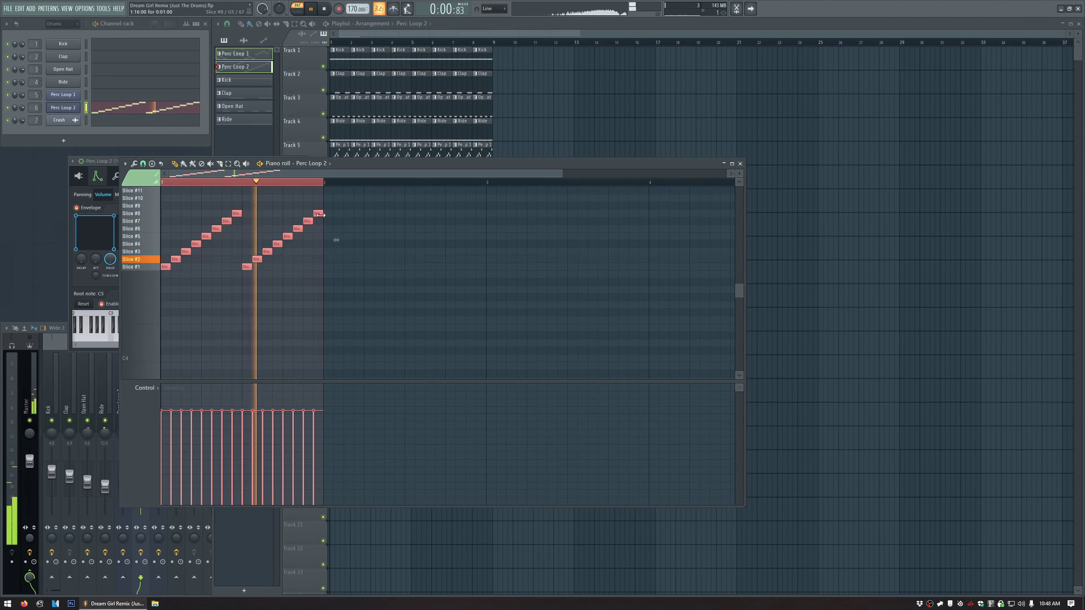
drag(316, 215, 315, 214)
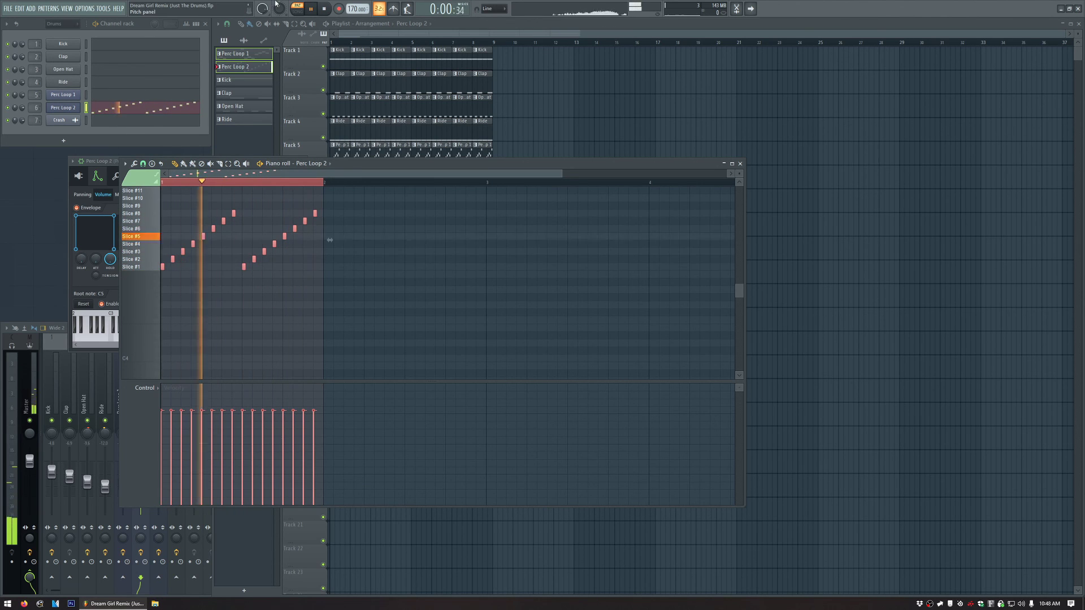
key(l)
drag(315, 214, 320, 212)
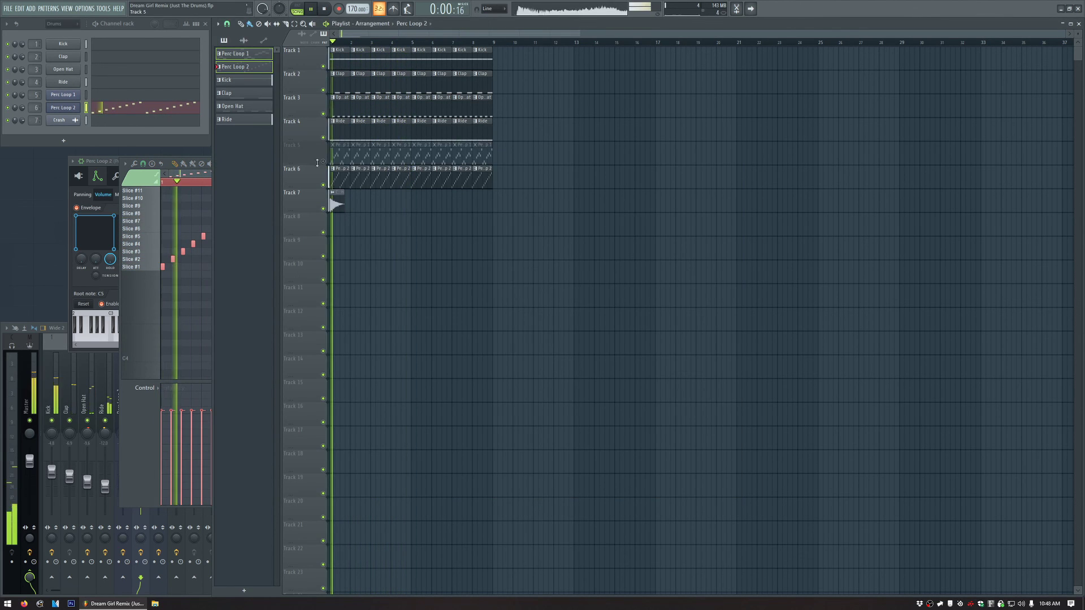
key(space)
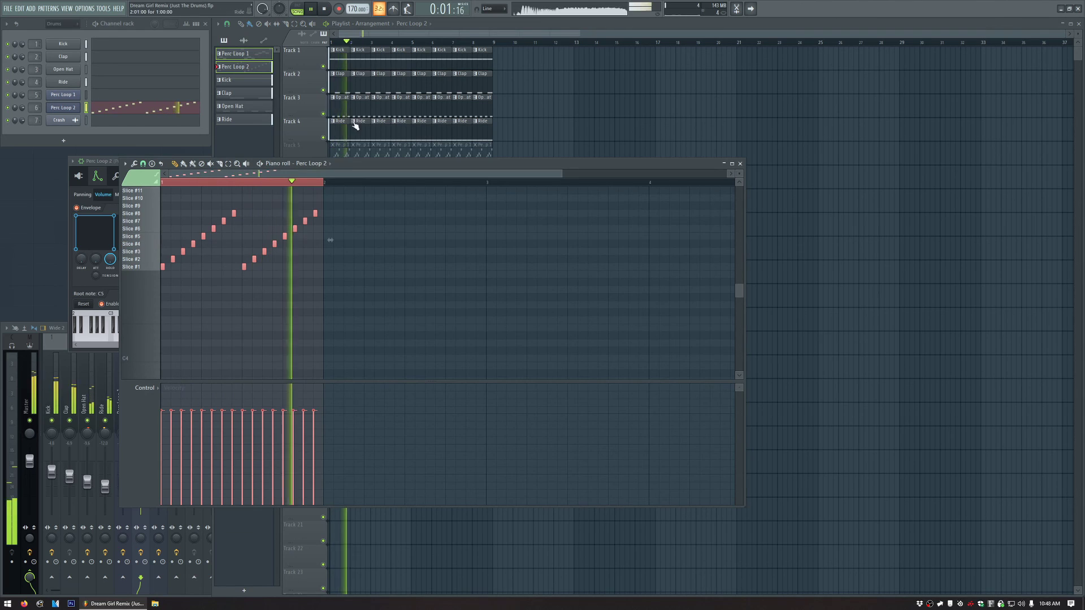
- Mute Tracks 3 and 4, lengthen the slice notes a little more while listening, then deselect them
click(323, 137)
click(323, 113)
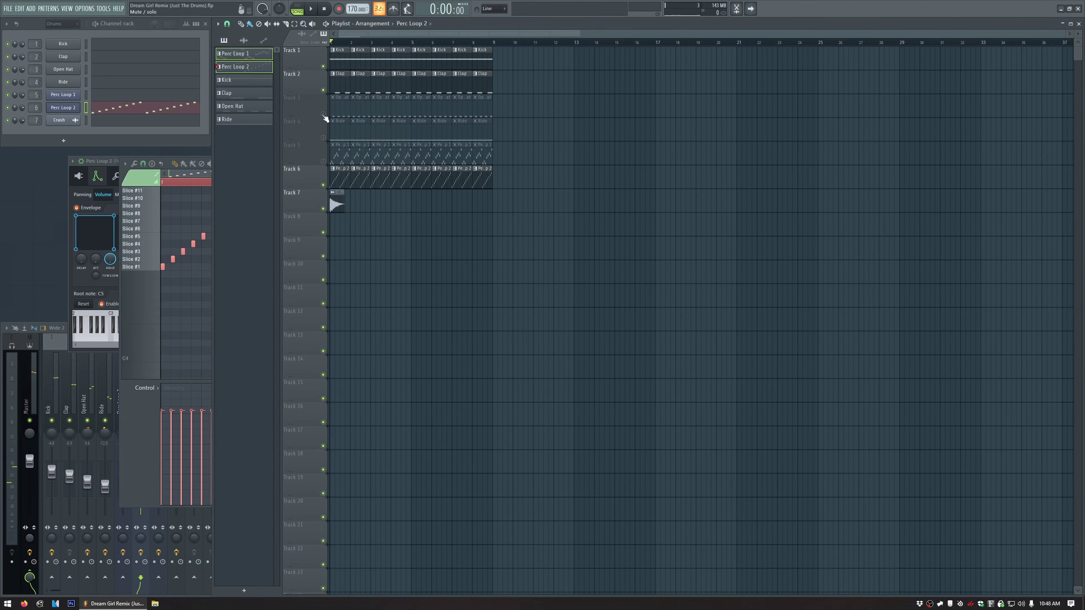
key(space)
click(206, 171)
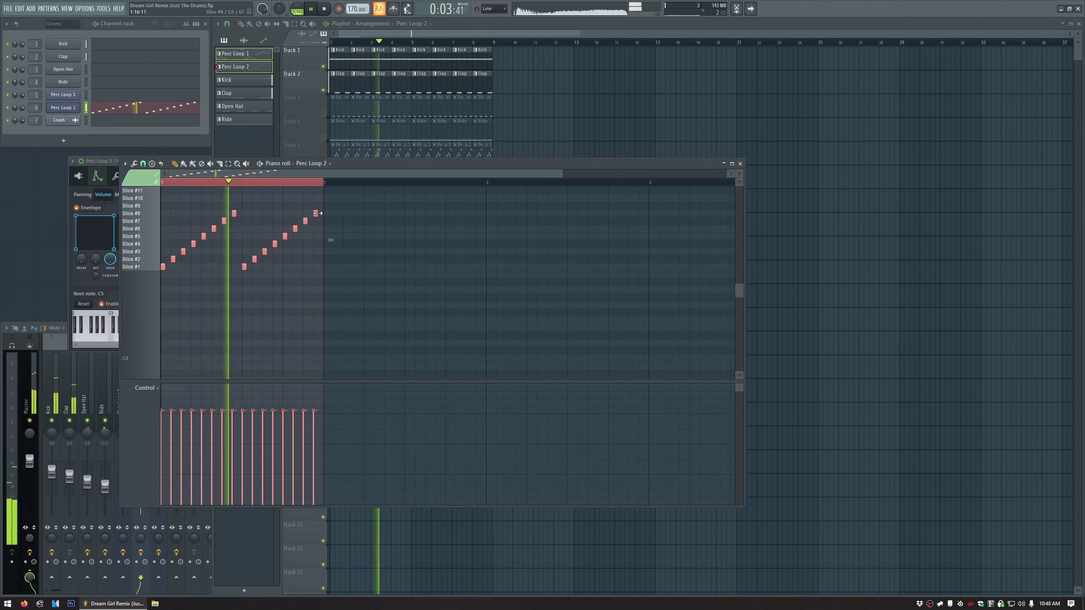
drag(316, 213, 322, 214)
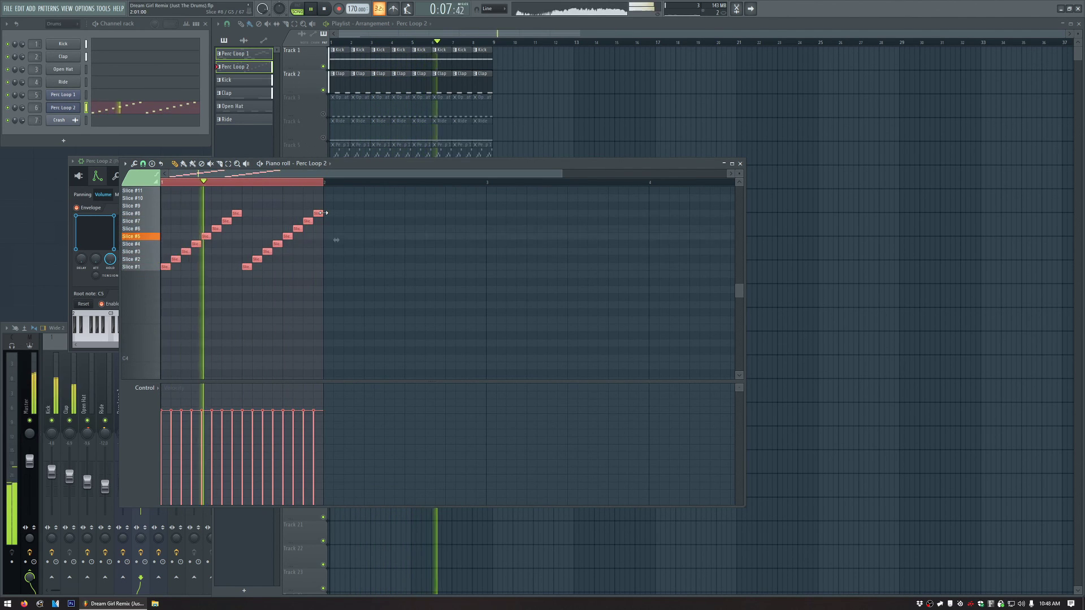
drag(319, 213, 321, 213)
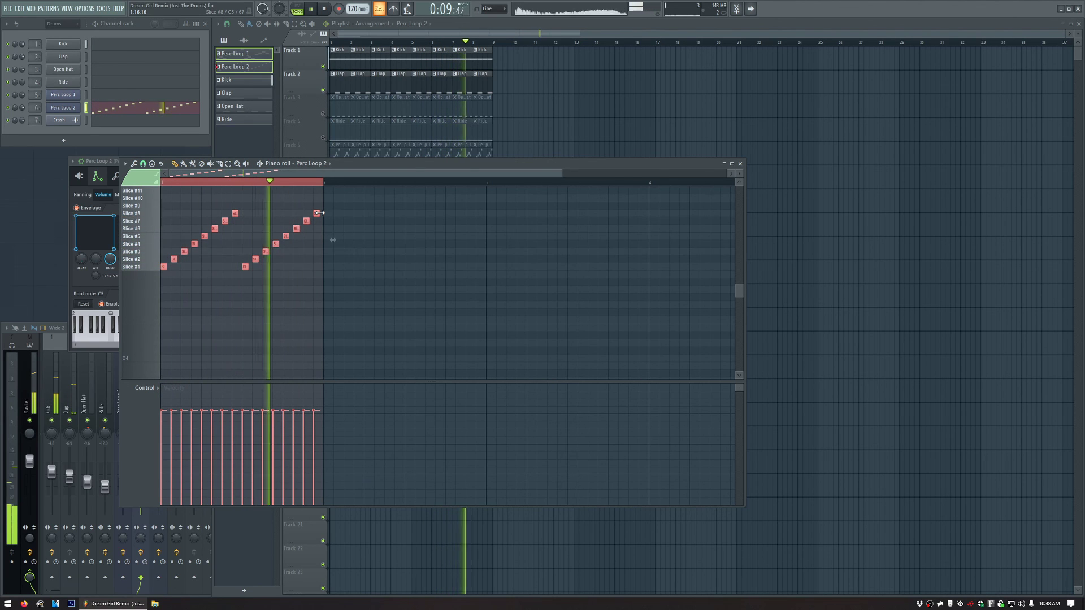
key(space)
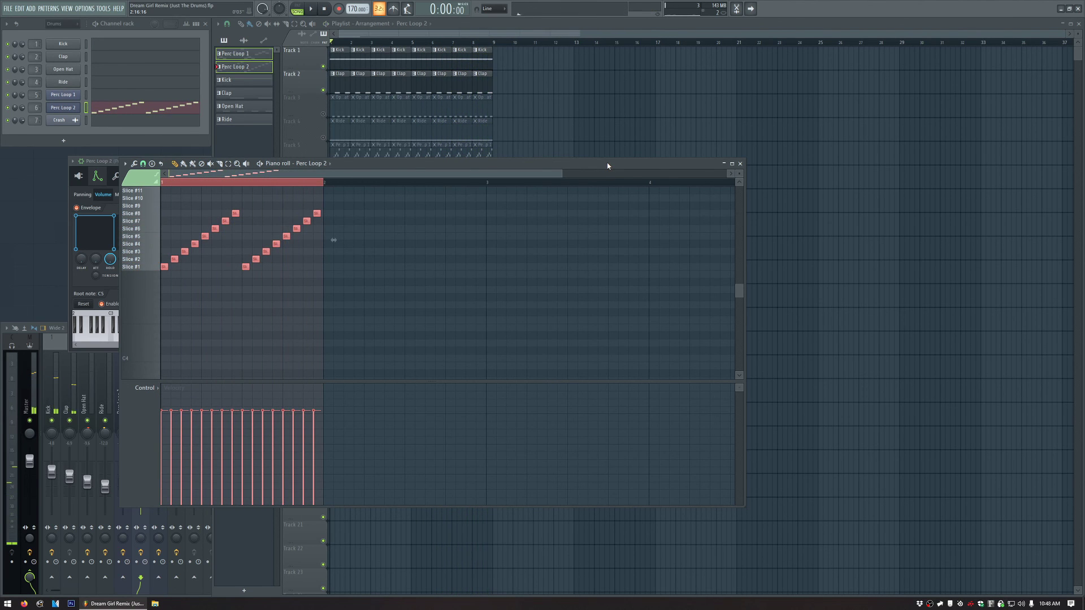
drag(608, 166, 526, 206)
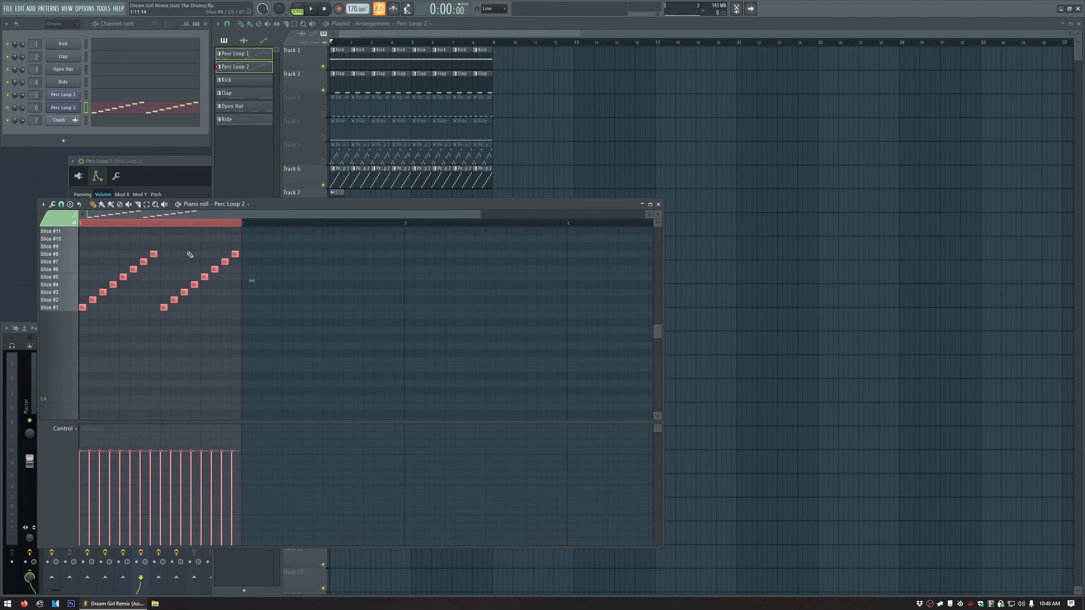
click(236, 225)
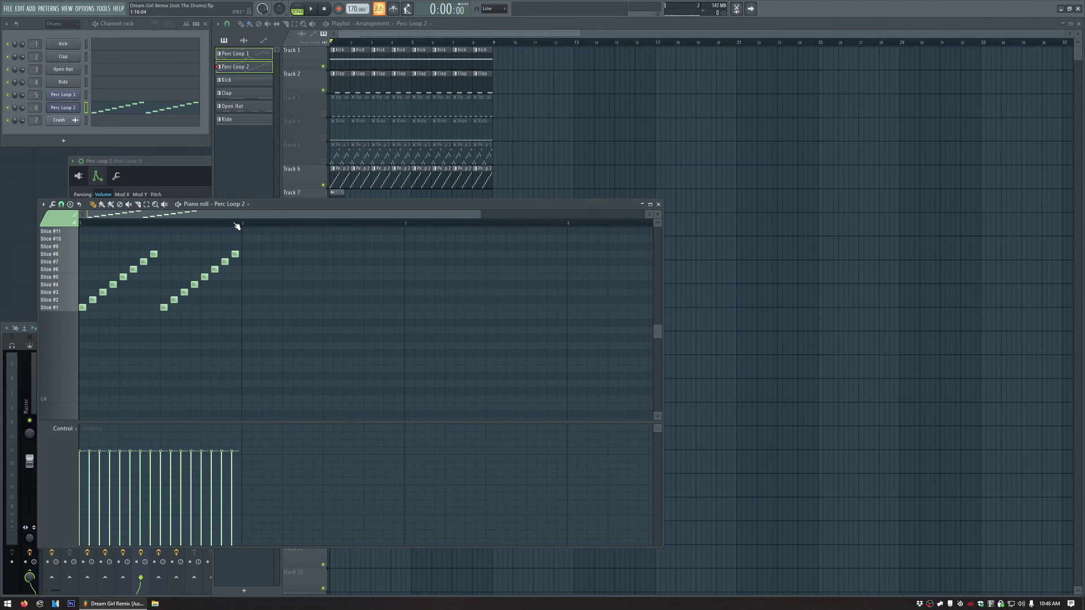
- Close the Perc Loop 2 piano roll and its channel settings window
click(650, 204)
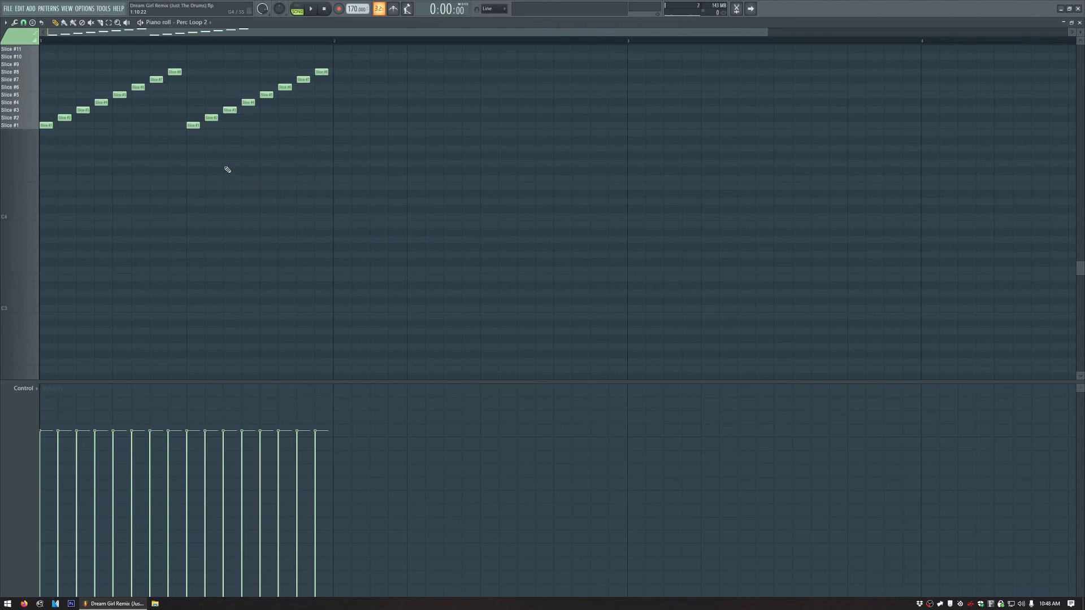
click(1065, 10)
click(658, 204)
click(189, 165)
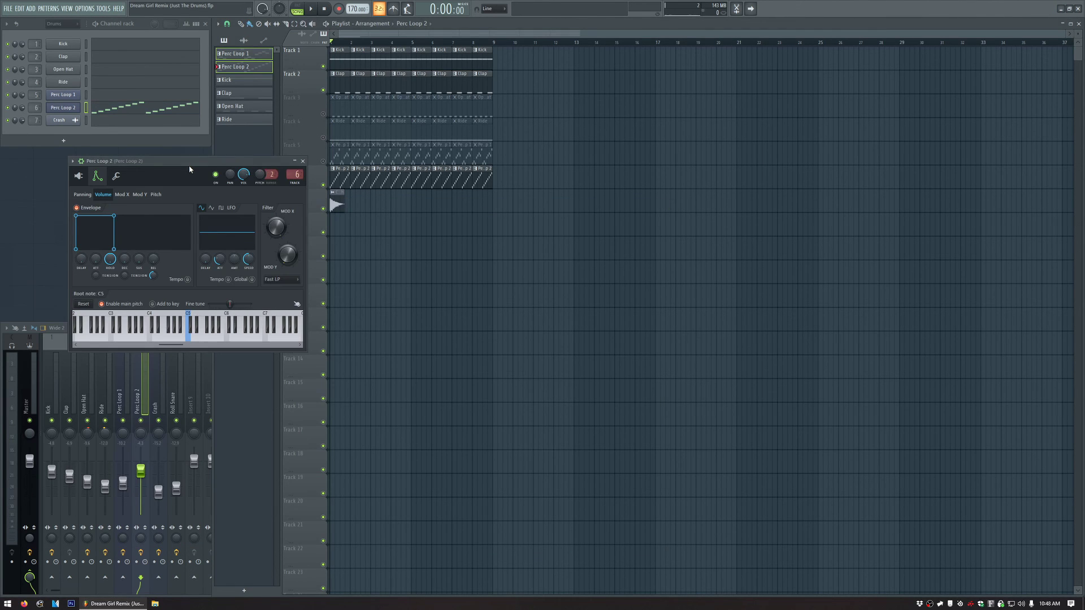
click(303, 161)
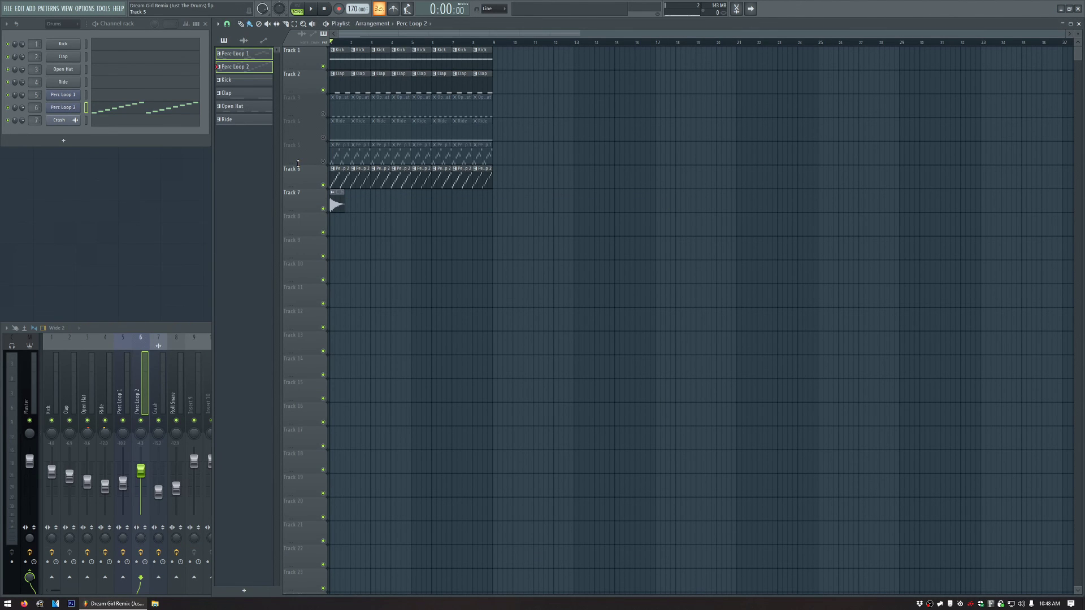